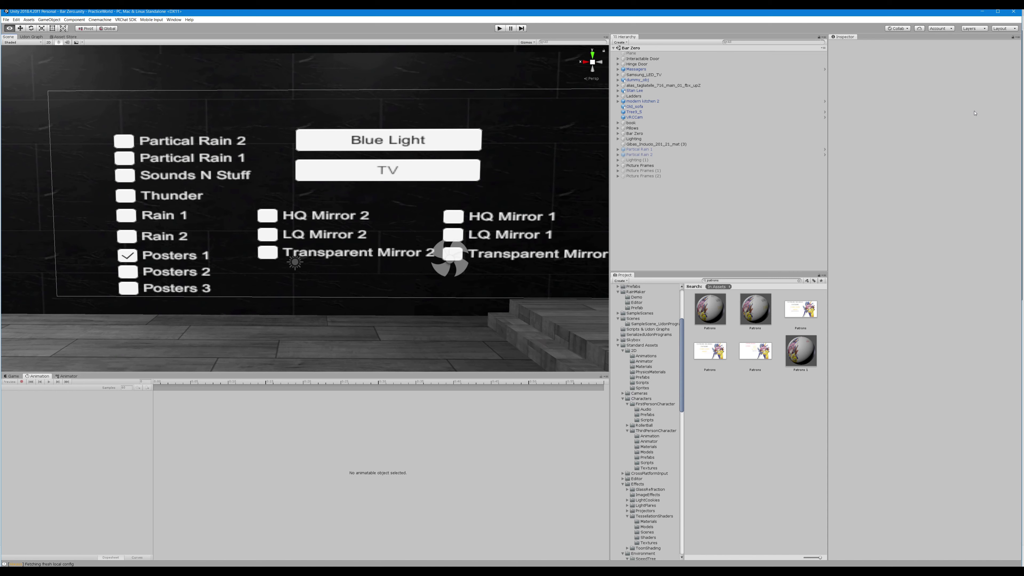
Examine the wall-mounted toggle menu and the surrounding room in the Bar Zero scene.
key(w)
right_drag(381, 107, 368, 111)
key(s)
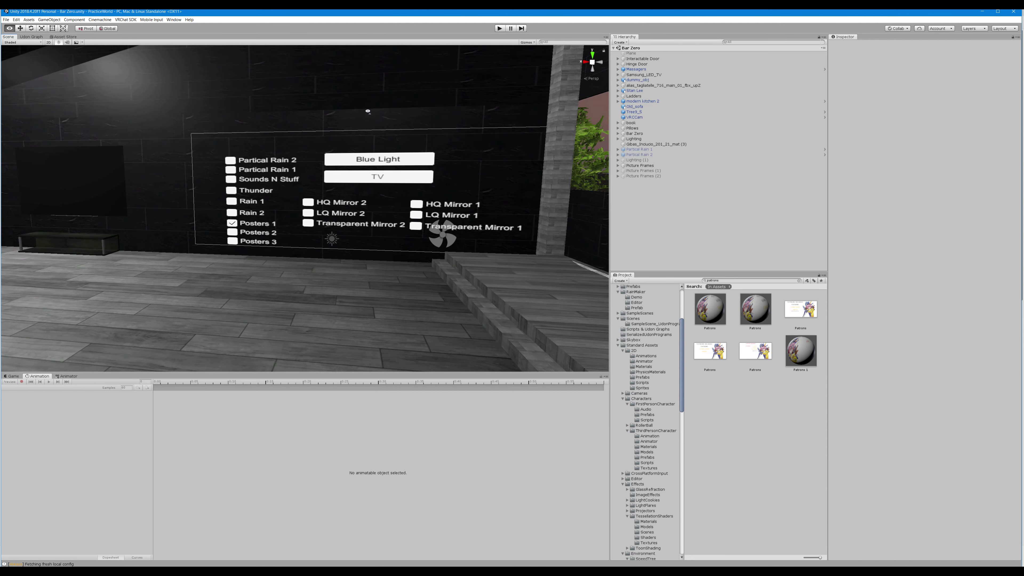
key(a)
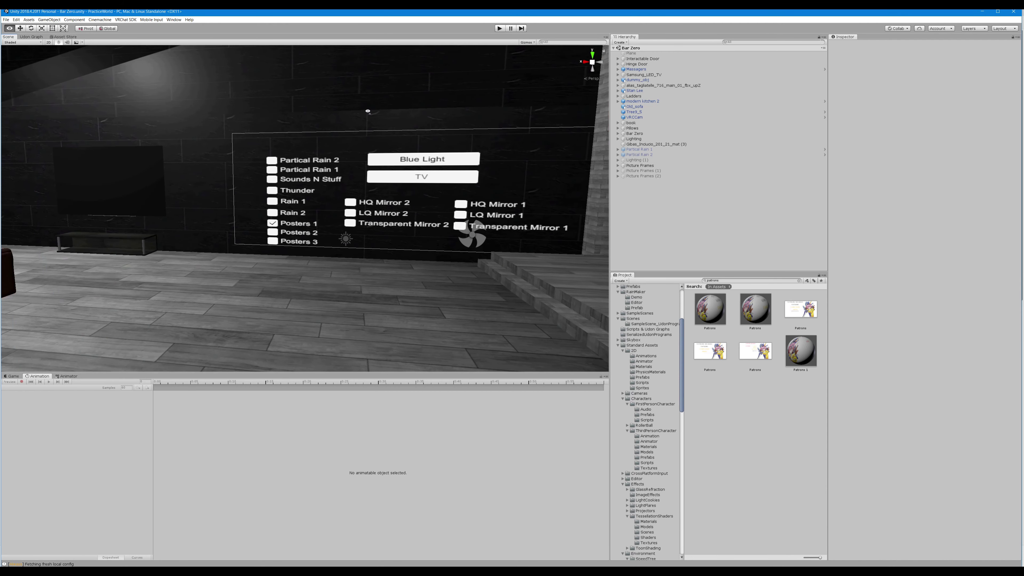
key(a)
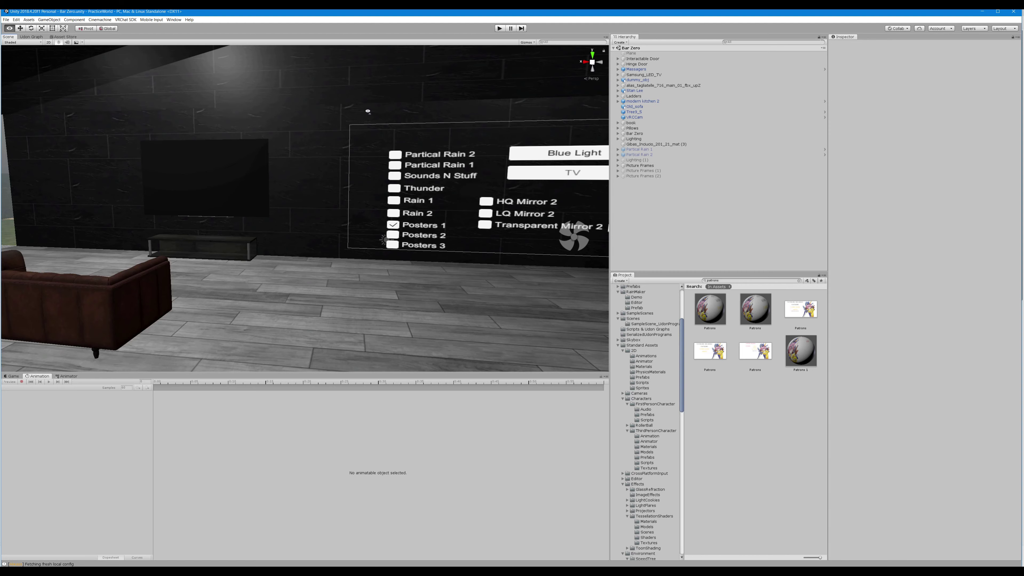
key(a)
right_drag(368, 111, 393, 103)
key(w)
key(d)
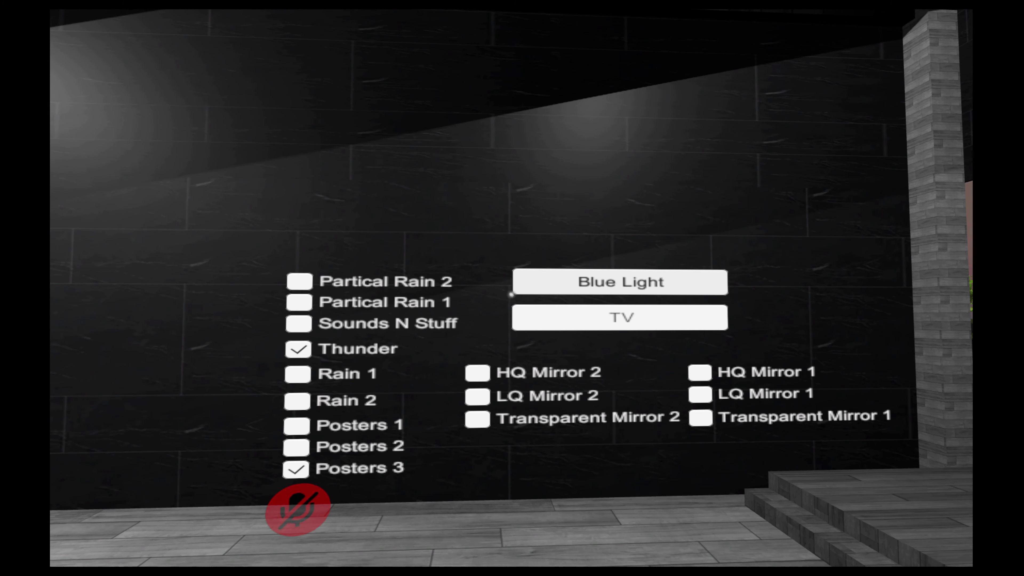
Switch to the running VRChat world and test the menu's Blue Light button by toggling the light repeatedly.
click(512, 294)
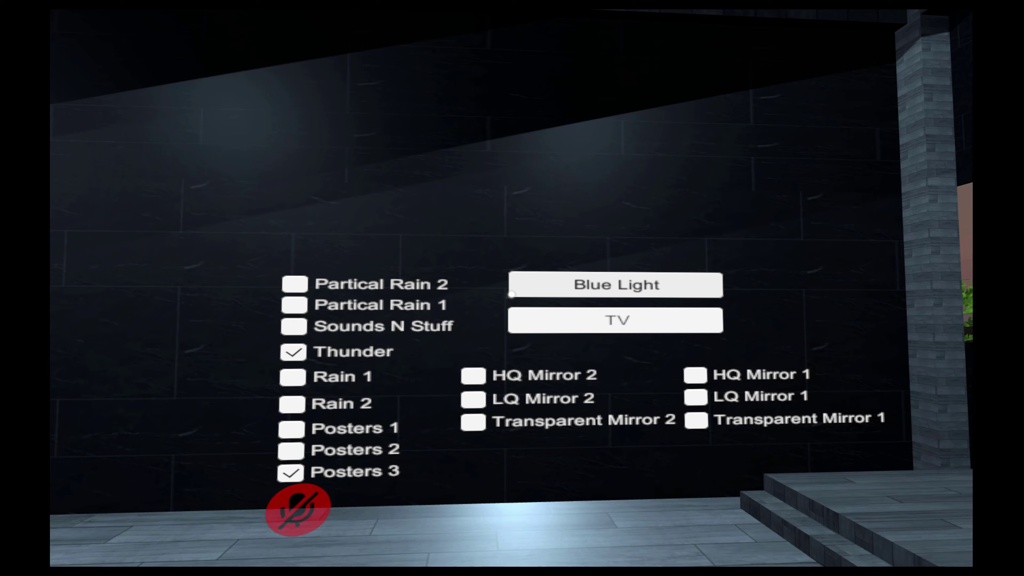
click(511, 294)
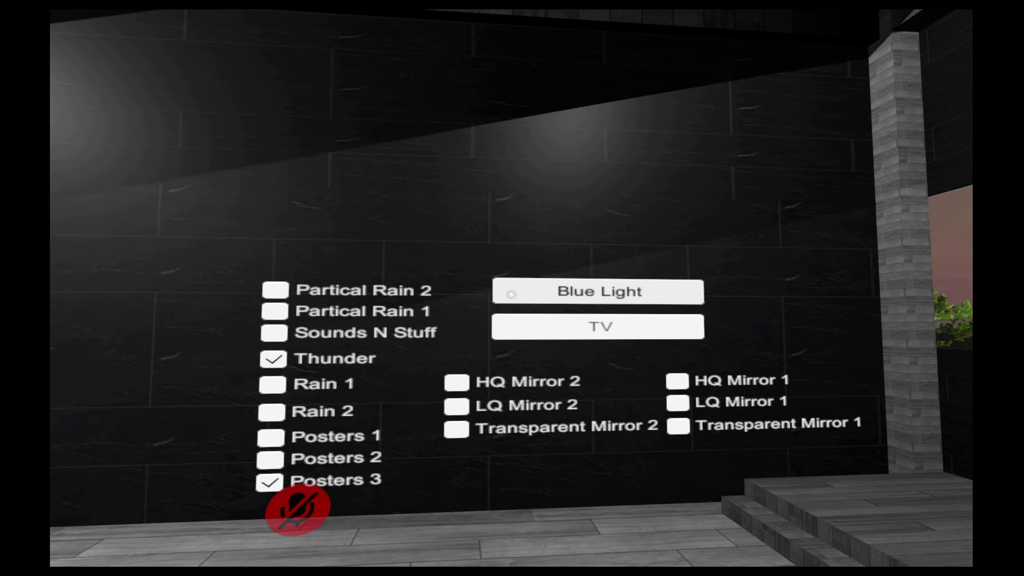
click(511, 294)
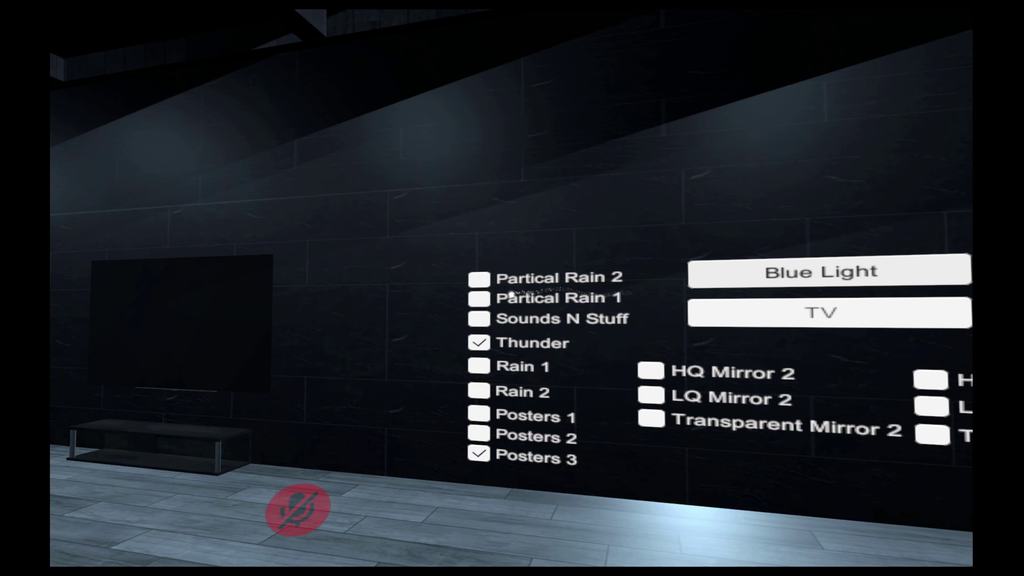
click(512, 295)
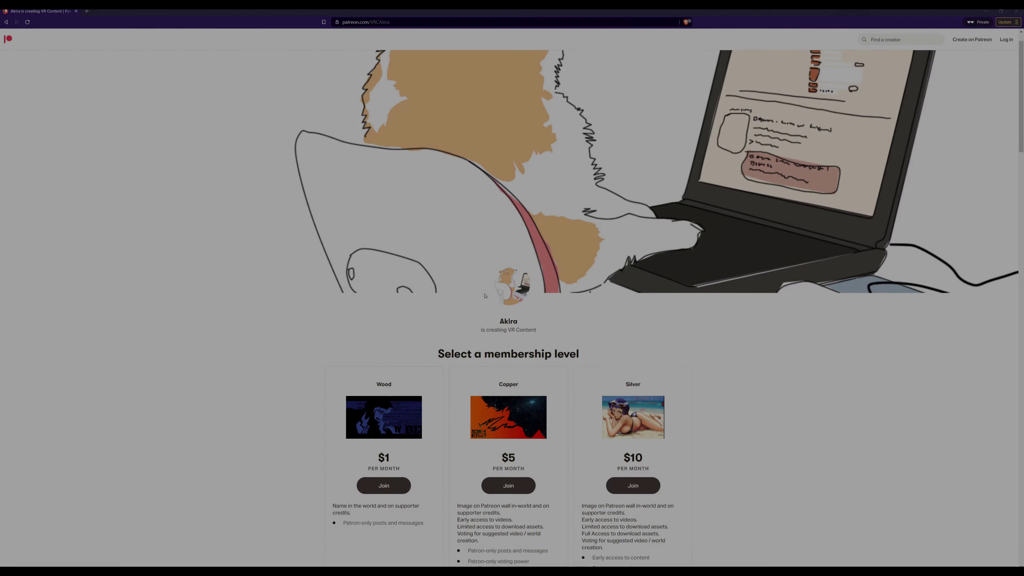
Review the membership levels on the creator's Patreon page and expand the list to all four tiers.
scroll(390, 310, down, 2)
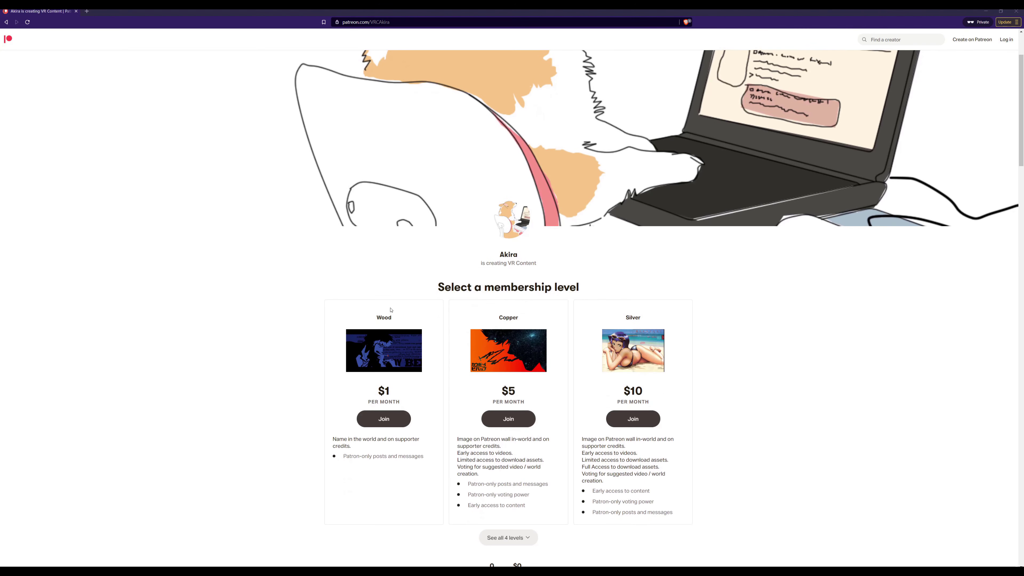
scroll(597, 357, down, 2)
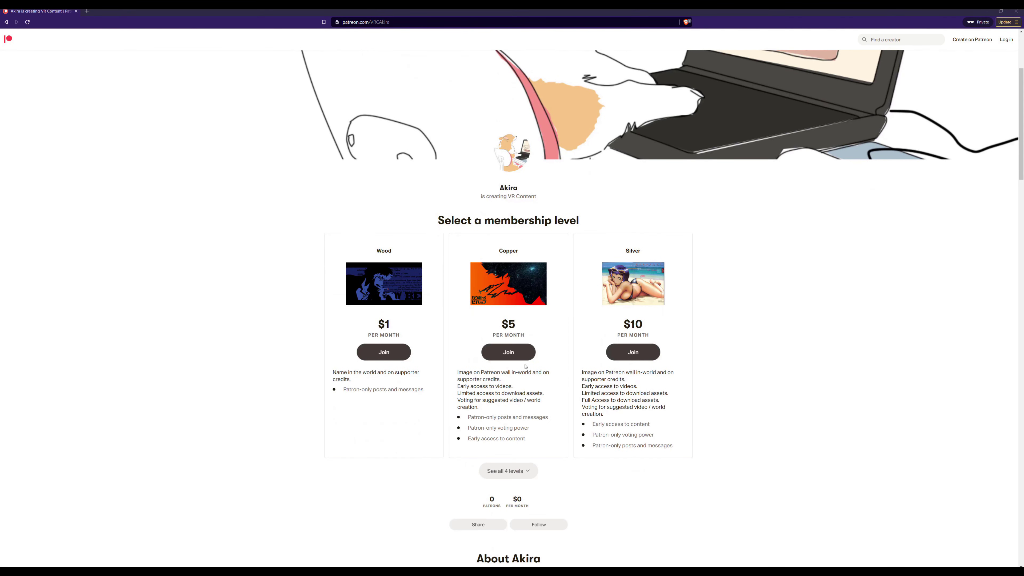
scroll(688, 352, down, 3)
click(518, 371)
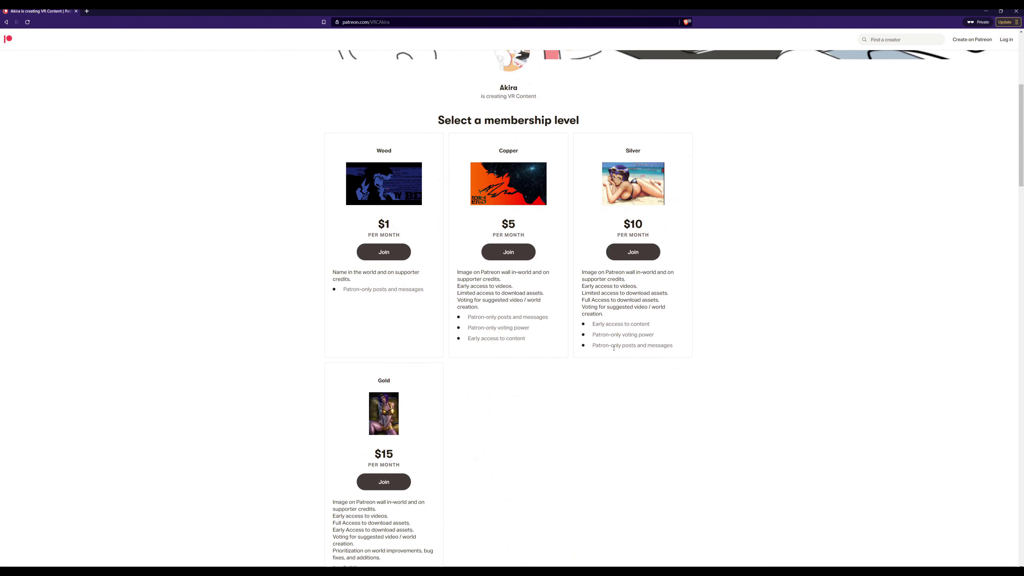
Look through the Patreon page's tier benefits, about section and recent locked asset posts.
scroll(613, 347, down, 15)
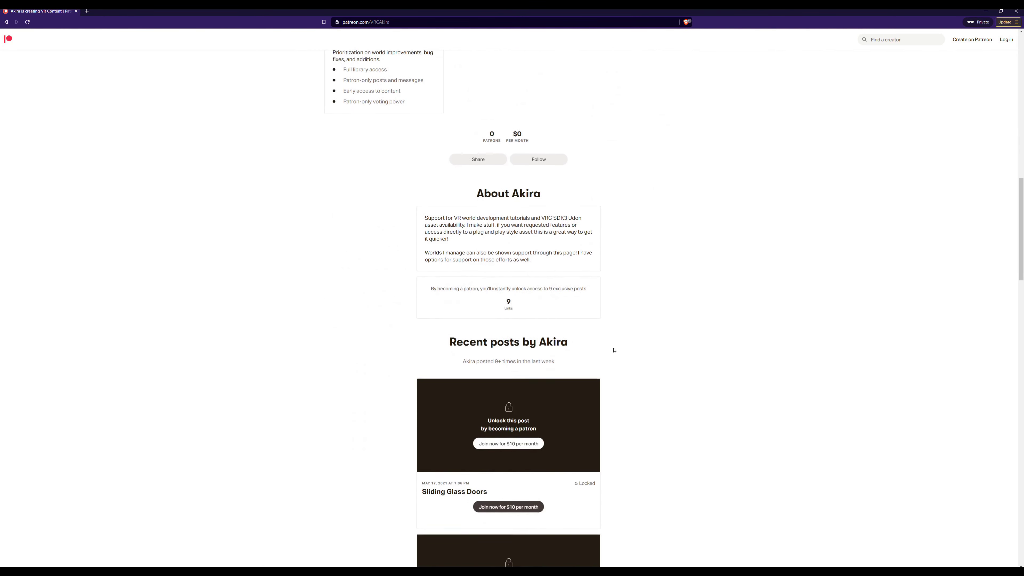
scroll(614, 351, down, 2)
scroll(624, 305, down, 11)
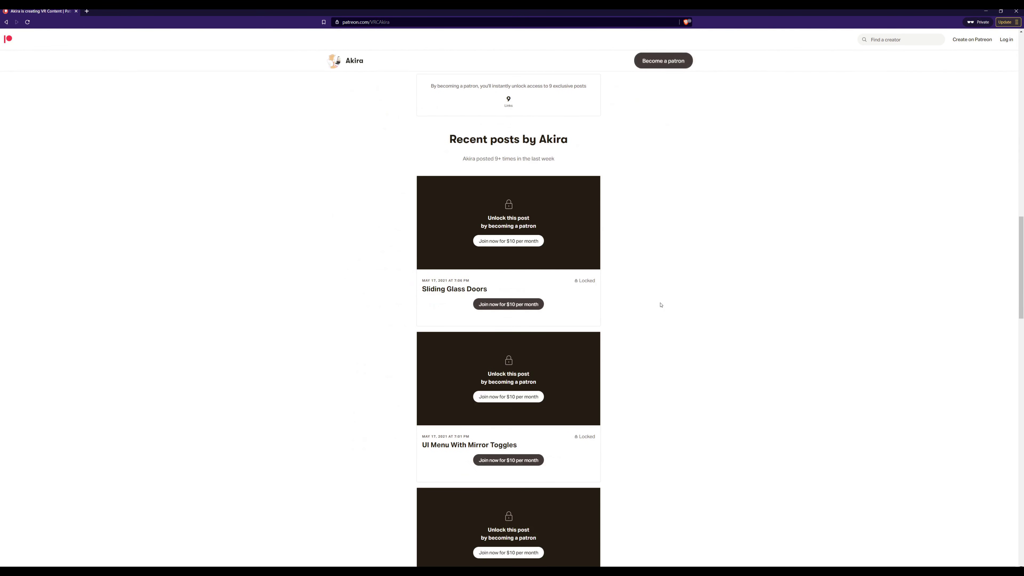
scroll(693, 304, down, 12)
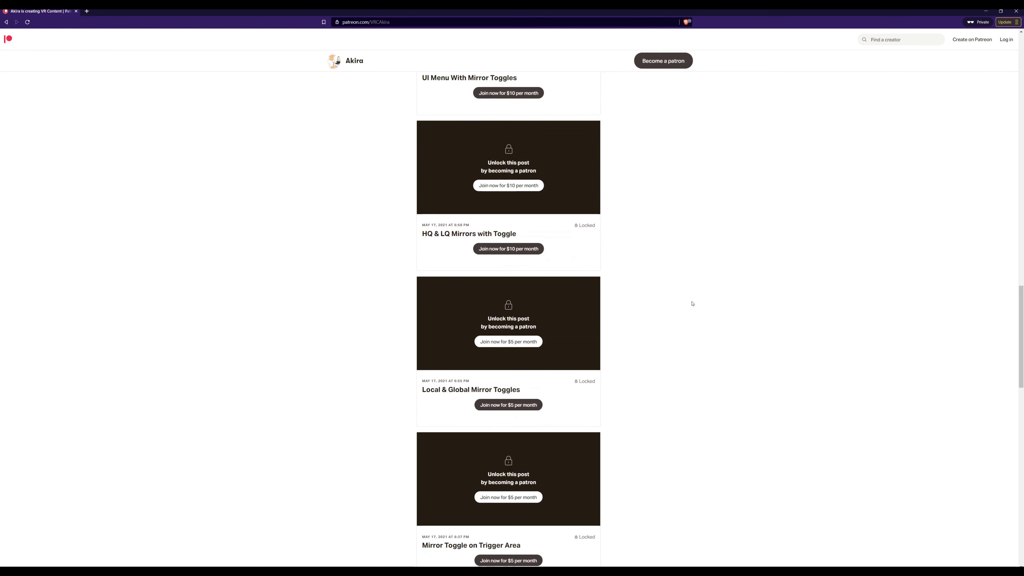
scroll(692, 303, down, 11)
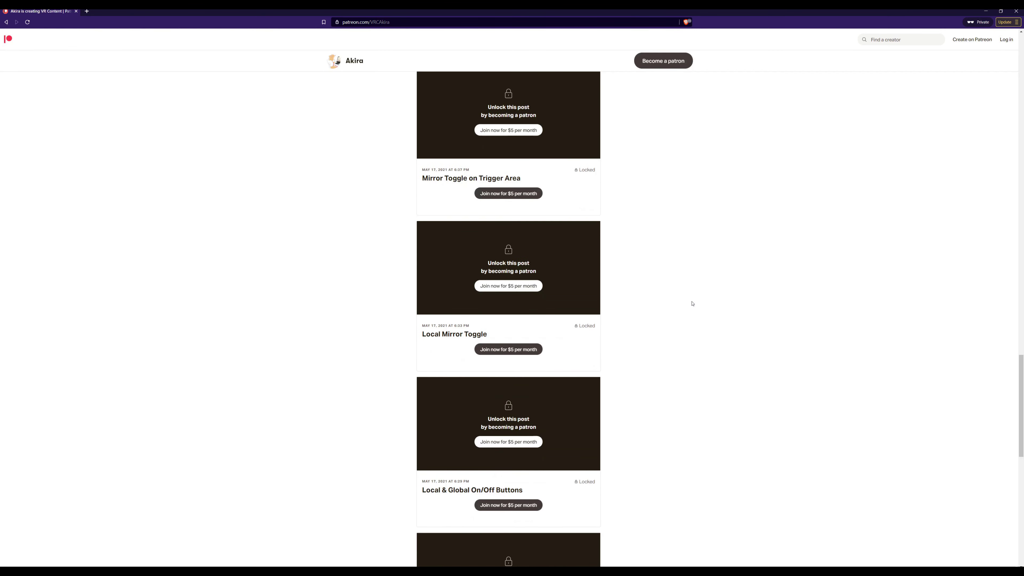
scroll(692, 303, down, 5)
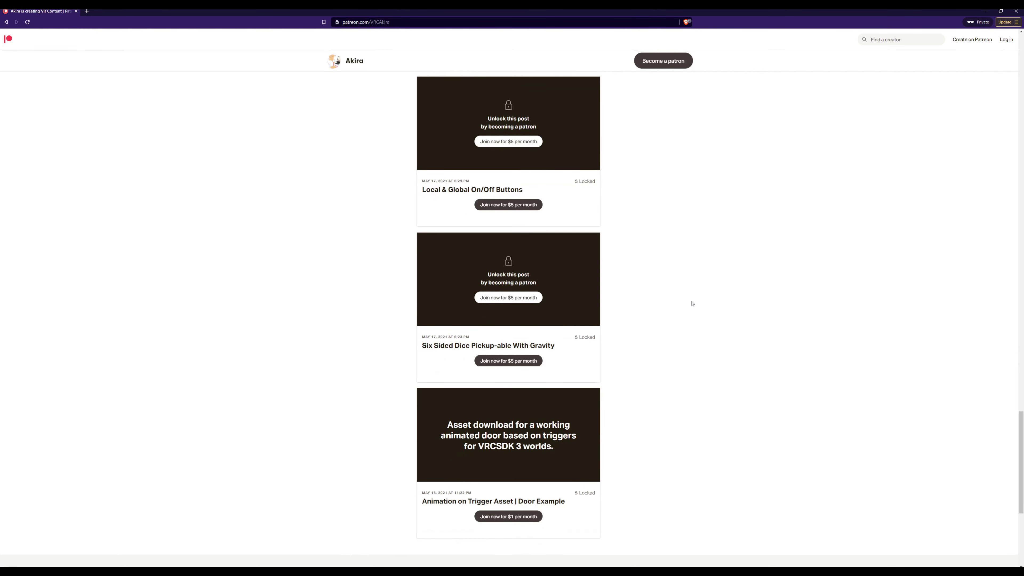
scroll(693, 303, up, 4)
scroll(692, 303, up, 14)
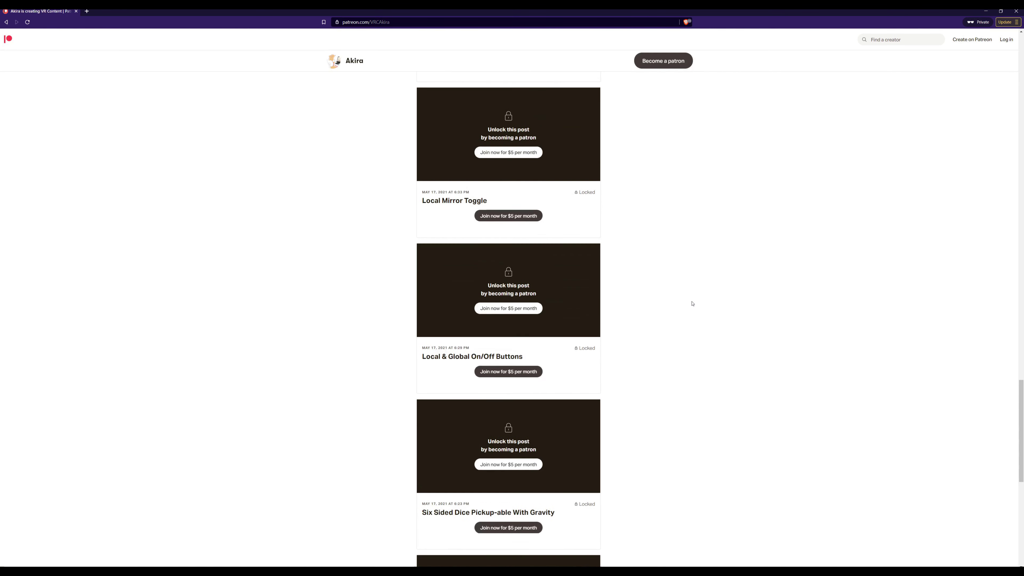
scroll(692, 304, up, 14)
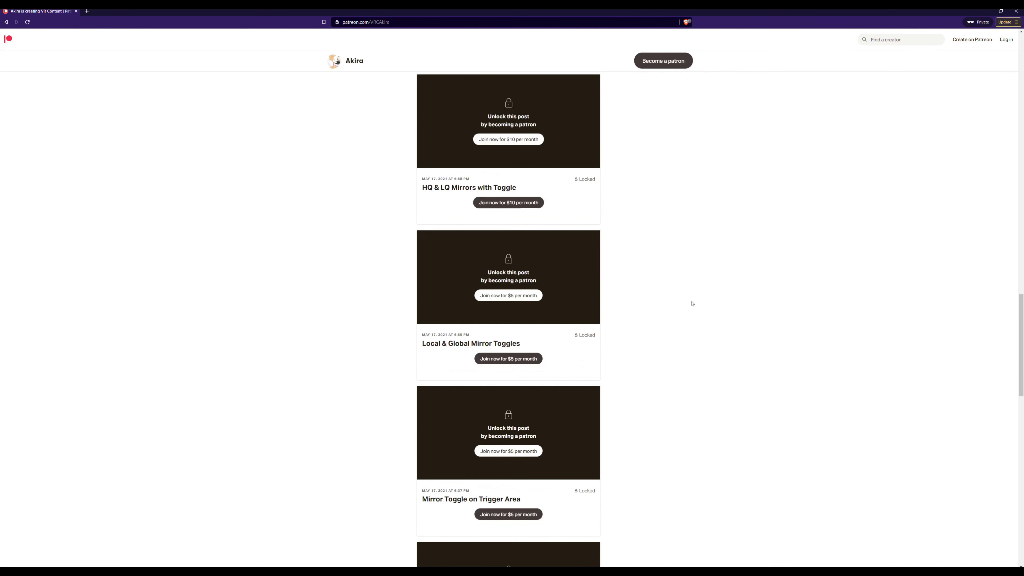
scroll(692, 304, up, 4)
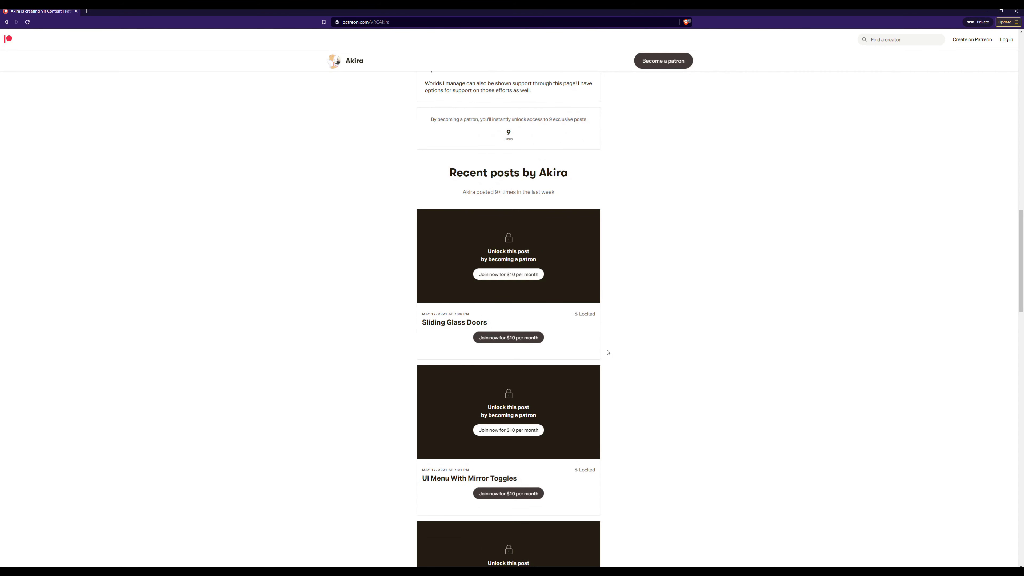
scroll(655, 366, down, 3)
scroll(655, 366, up, 8)
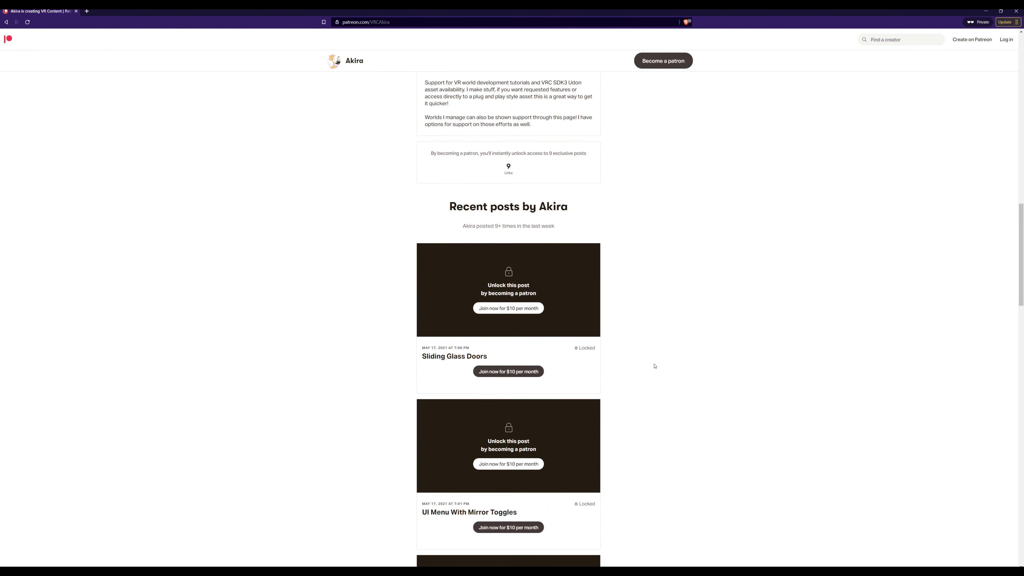
scroll(655, 366, up, 7)
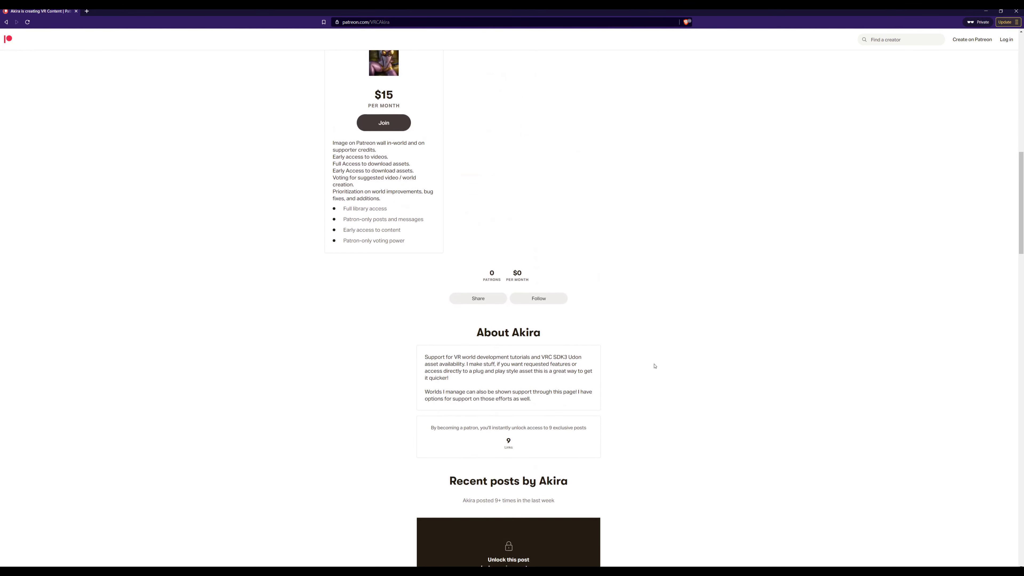
scroll(654, 365, up, 8)
scroll(655, 366, down, 8)
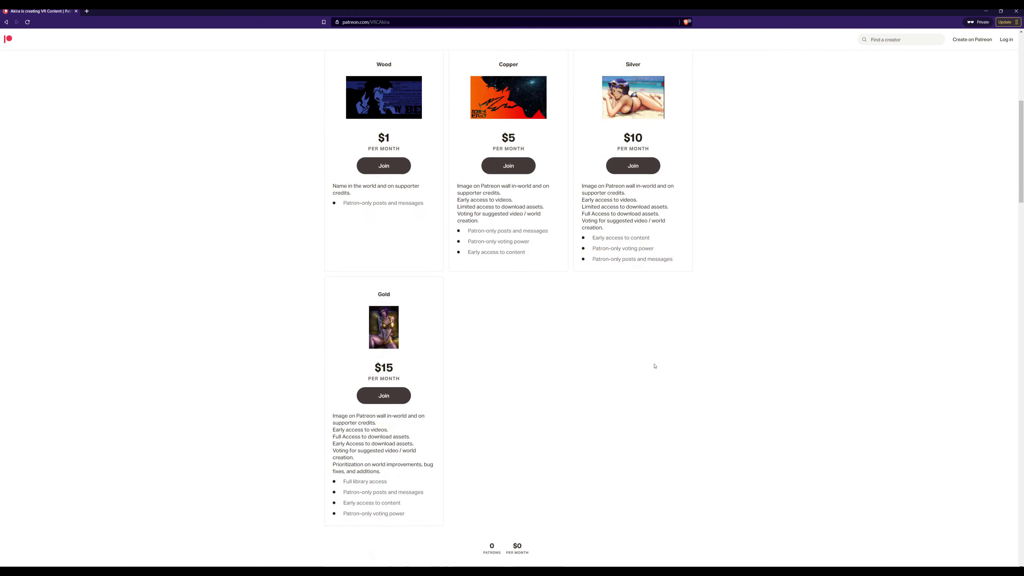
scroll(654, 366, down, 15)
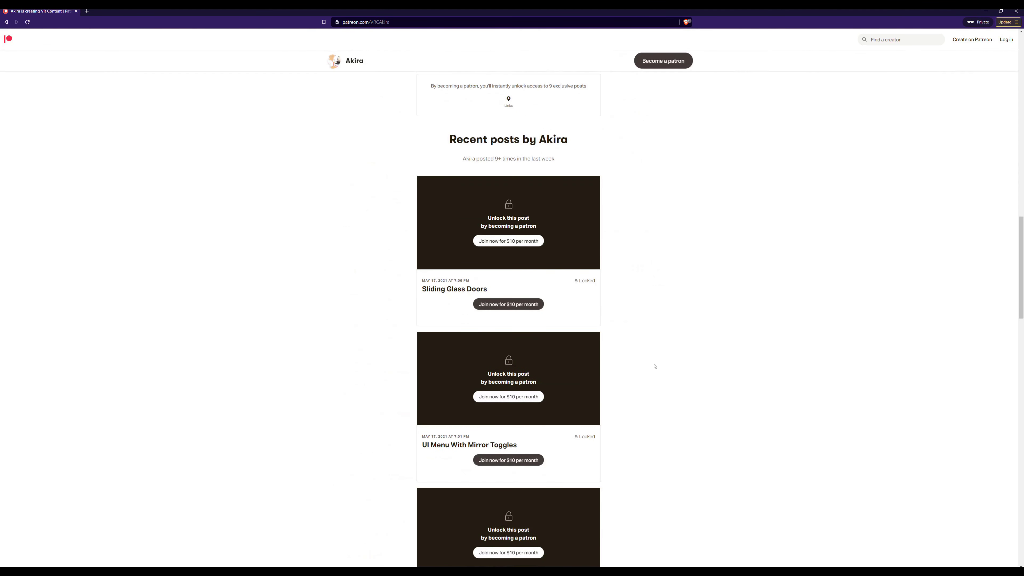
scroll(371, 429, down, 15)
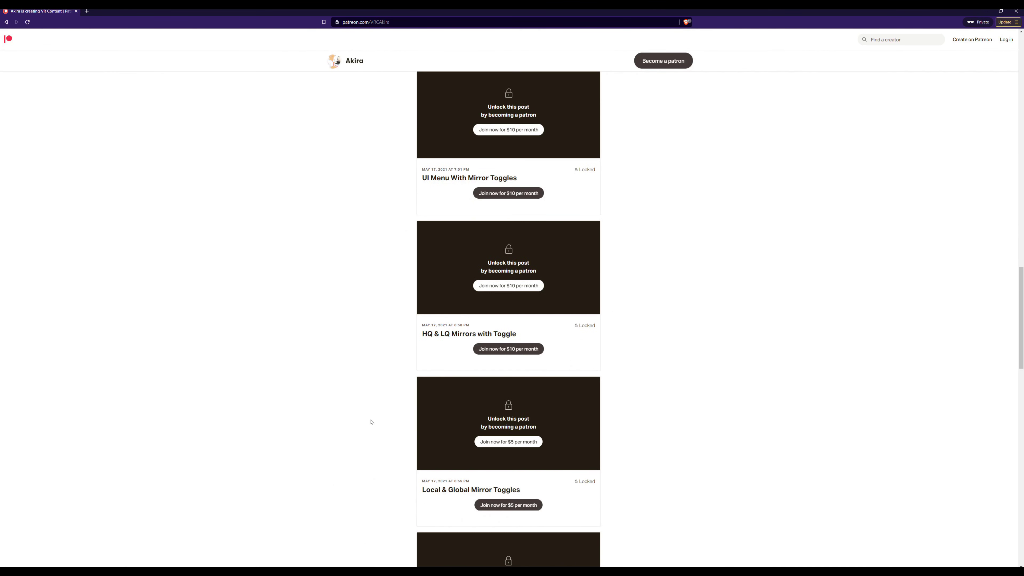
scroll(372, 422, down, 11)
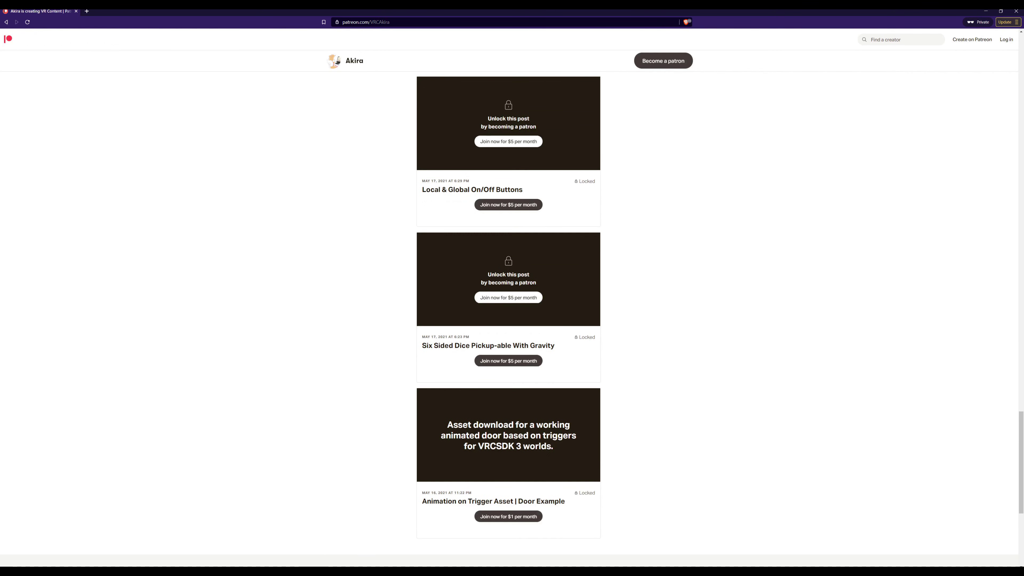
Switch to the Sliding Glass Doors Unity project and place the HQ _ LQ Mirrors & Toggle prefab in the scene.
click(289, 572)
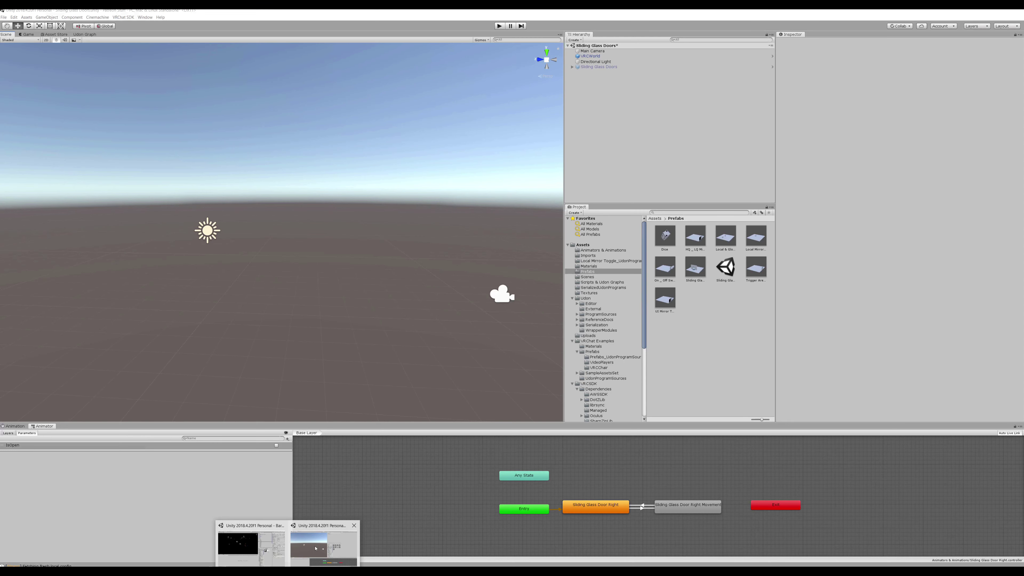
click(326, 545)
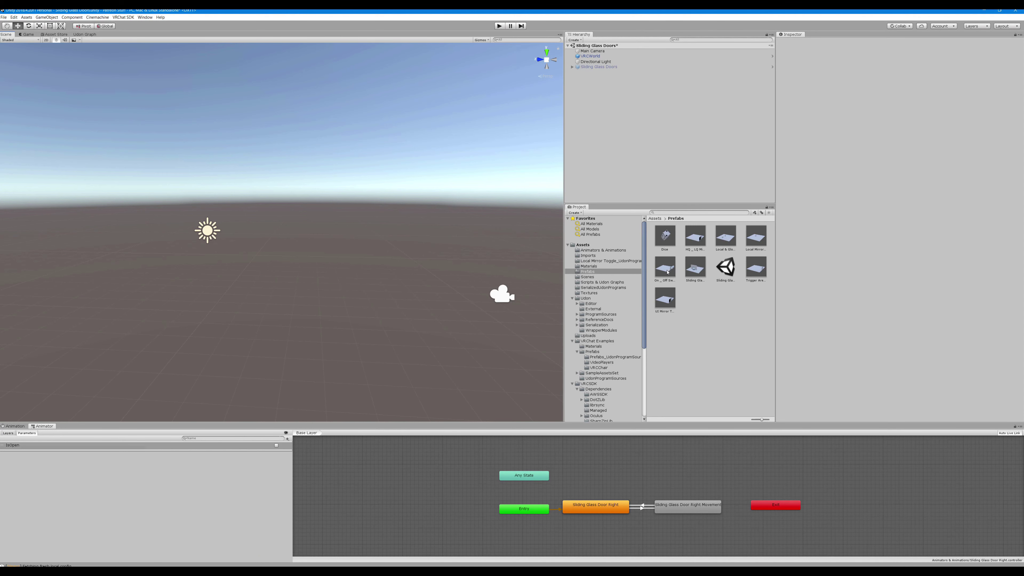
drag(699, 243, 155, 318)
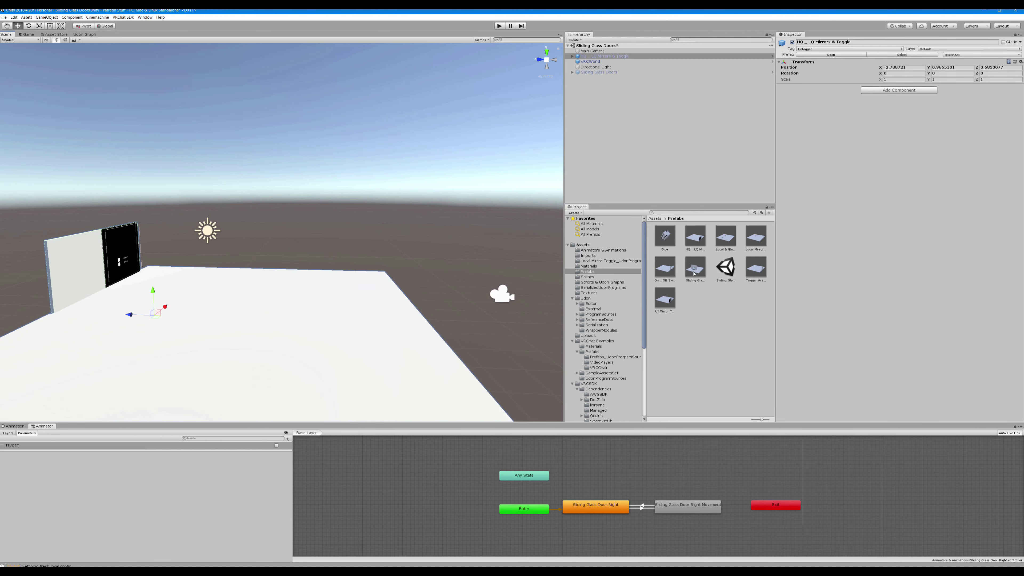
Add the Sliding Glass Doors prefab to the scene and clear the selection.
drag(694, 274, 459, 68)
right_drag(374, 244, 16, 264)
key(w)
key(d)
key(s)
click(474, 180)
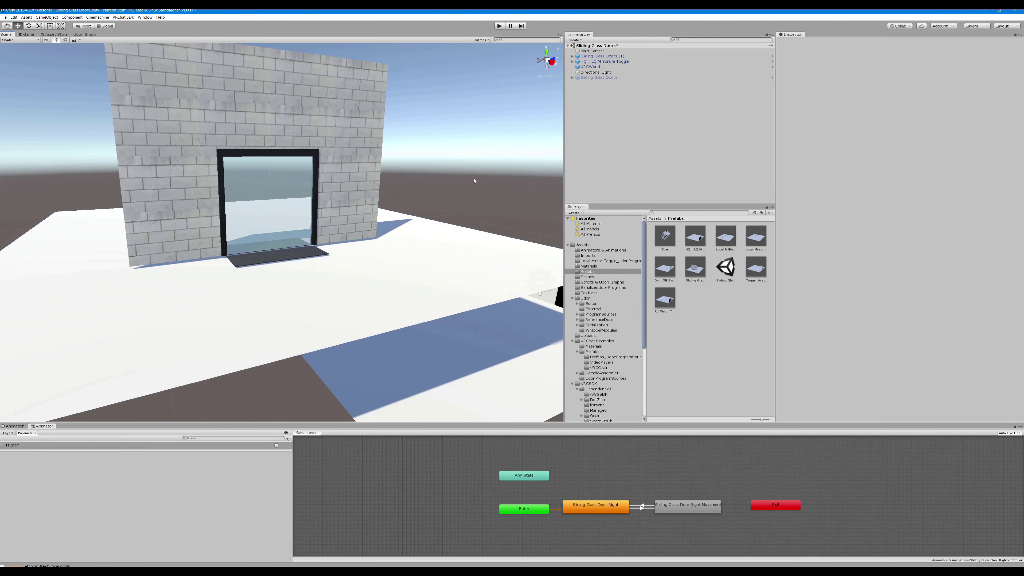
Examine the placed sliding glass doors, brick wall and floor mat from both sides.
key(w)
key(d)
right_drag(474, 181, 88, 187)
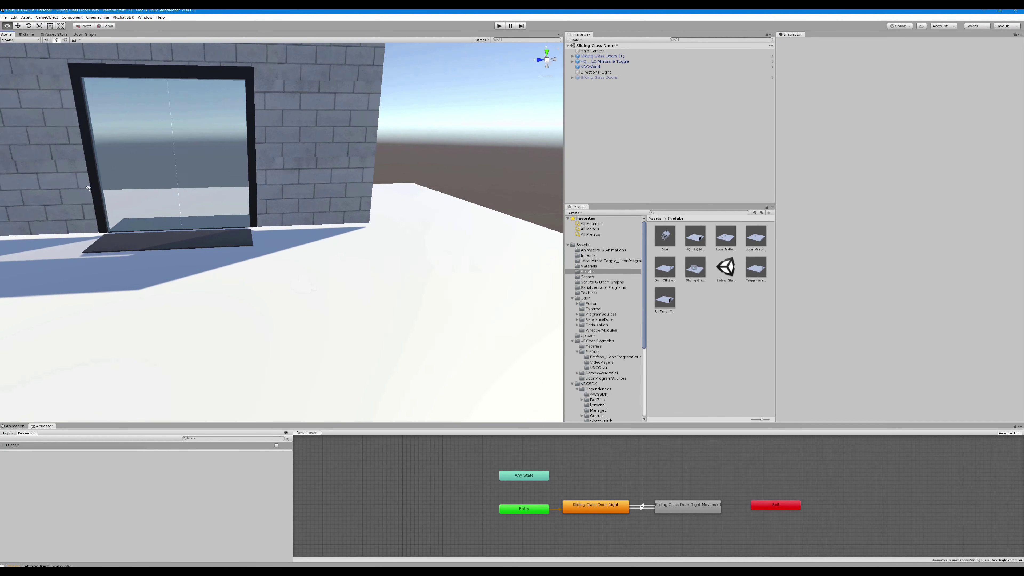
scroll(84, 189, down, 6)
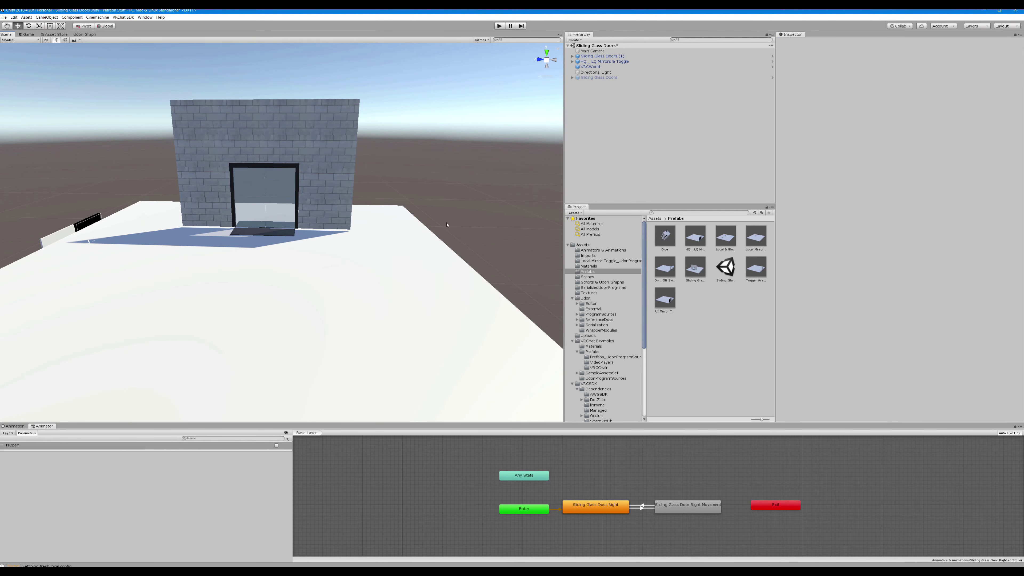
alt+drag(447, 225, 453, 218)
key(a)
right_drag(454, 218, 231, 242)
key(w)
key(s)
key(a)
scroll(242, 236, up, 6)
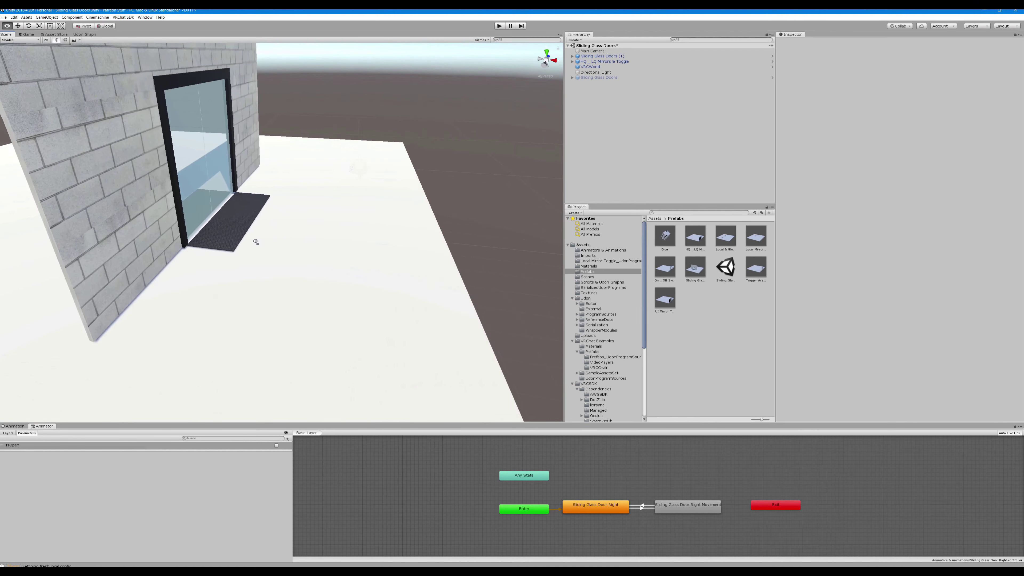
Select the sliding glass doors through the floor mat and inspect their trigger area from a low angle.
click(246, 231)
right_drag(337, 219, 305, 215)
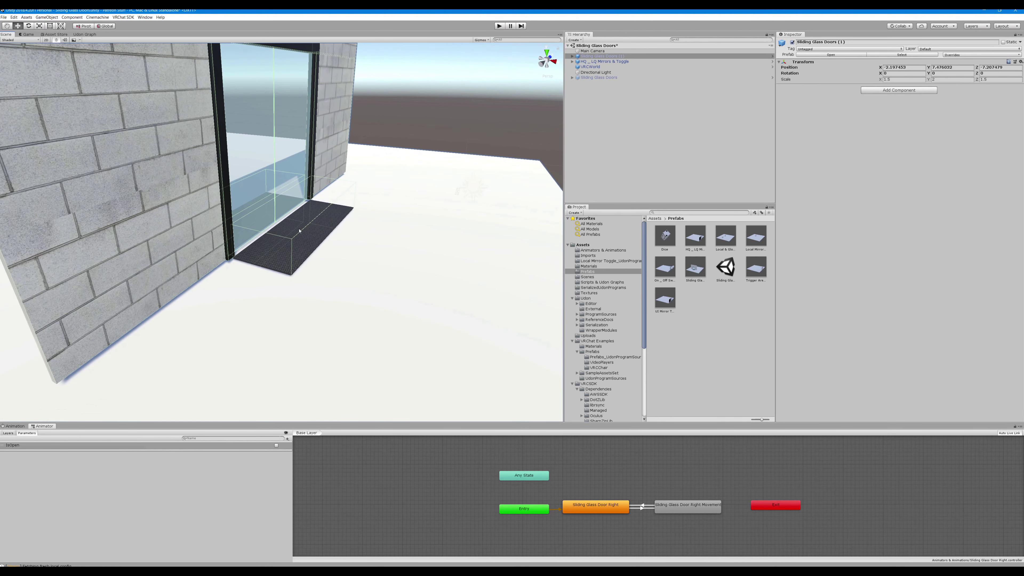
click(296, 238)
click(298, 239)
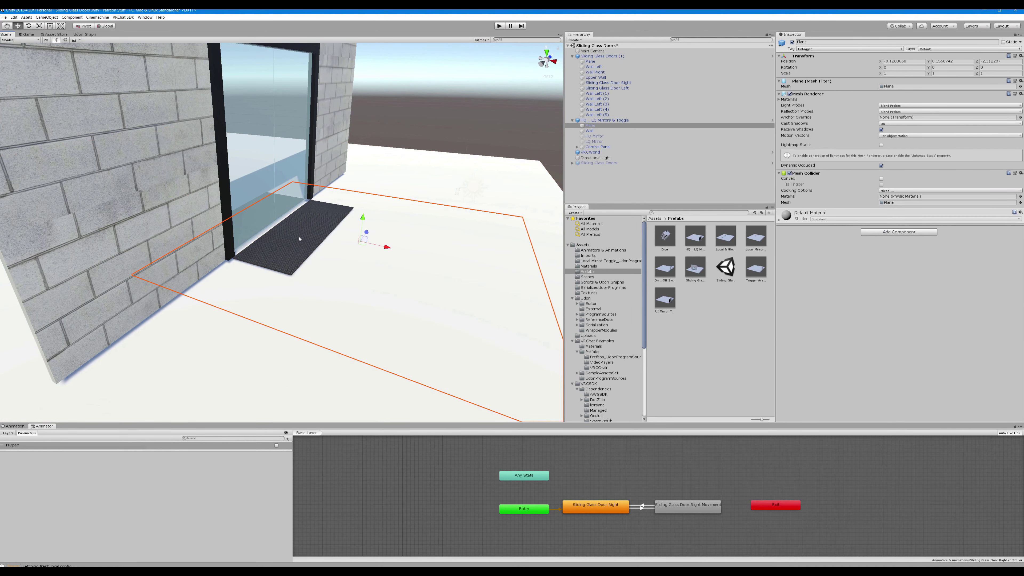
click(298, 238)
alt+drag(299, 238, 377, 217)
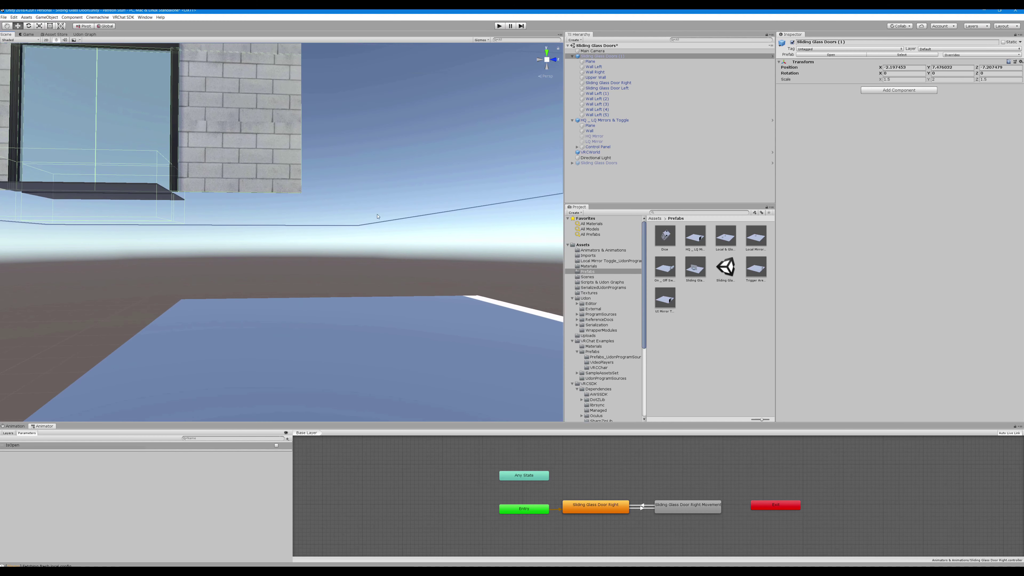
drag(665, 234, 344, 277)
right_drag(344, 277, 79, 293)
click(314, 272)
alt+drag(80, 292, 427, 284)
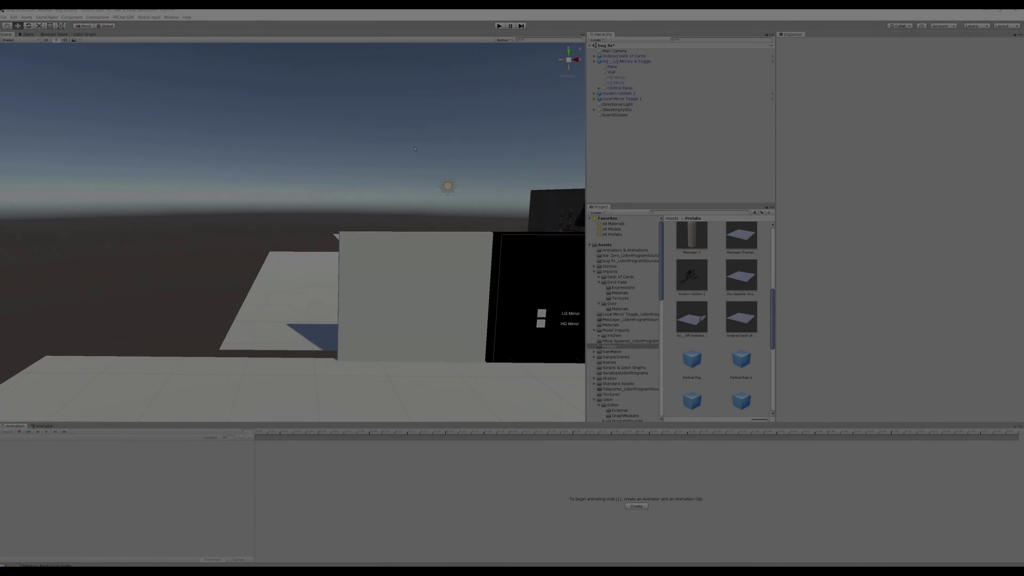
Duplicate the Wall object inside HQ _ LQ Mirrors & Toggle and move the copy along X to about -1.8.
alt+drag(489, 186, 453, 156)
key(e)
right_drag(452, 156, 412, 163)
key(q)
click(619, 72)
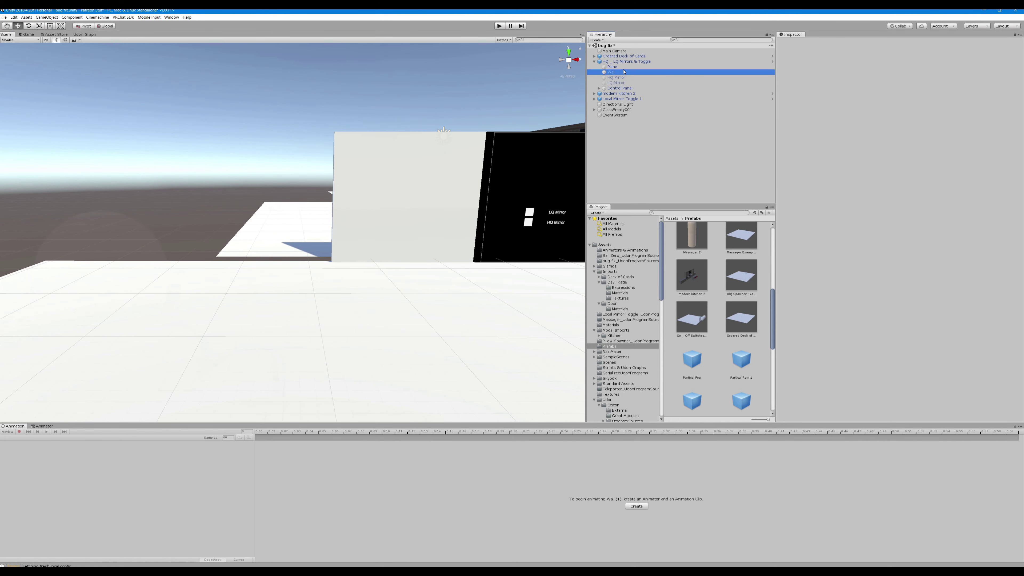
mouse_move(485, 93)
alt+mouse_down()
mouse_move(624, 84)
mouse_move(501, 87)
alt+mouse_up()
key(s)
right_drag(501, 87, 475, 89)
key(a)
key(d)
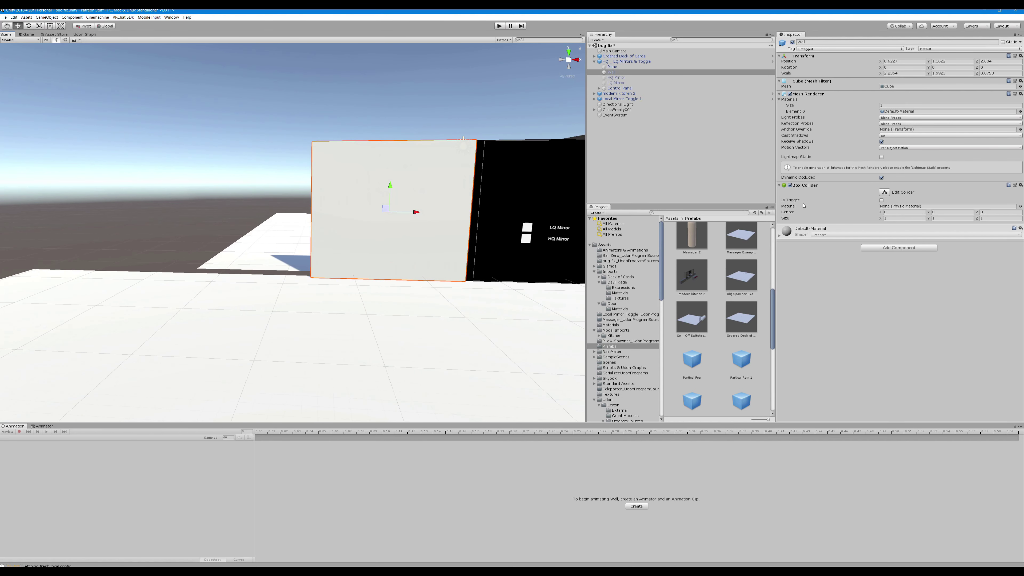
key(ctrl+d)
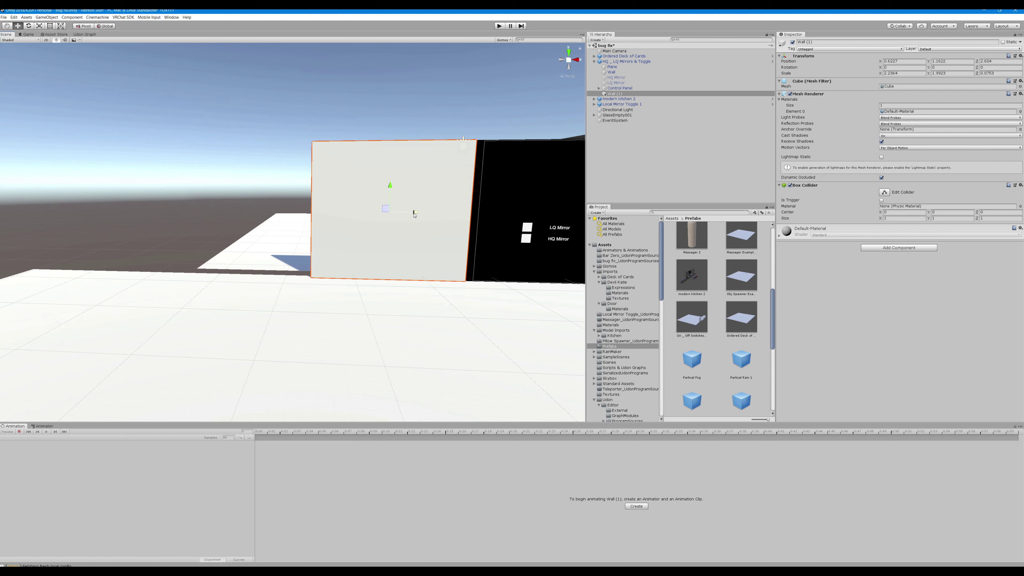
drag(415, 212, 253, 221)
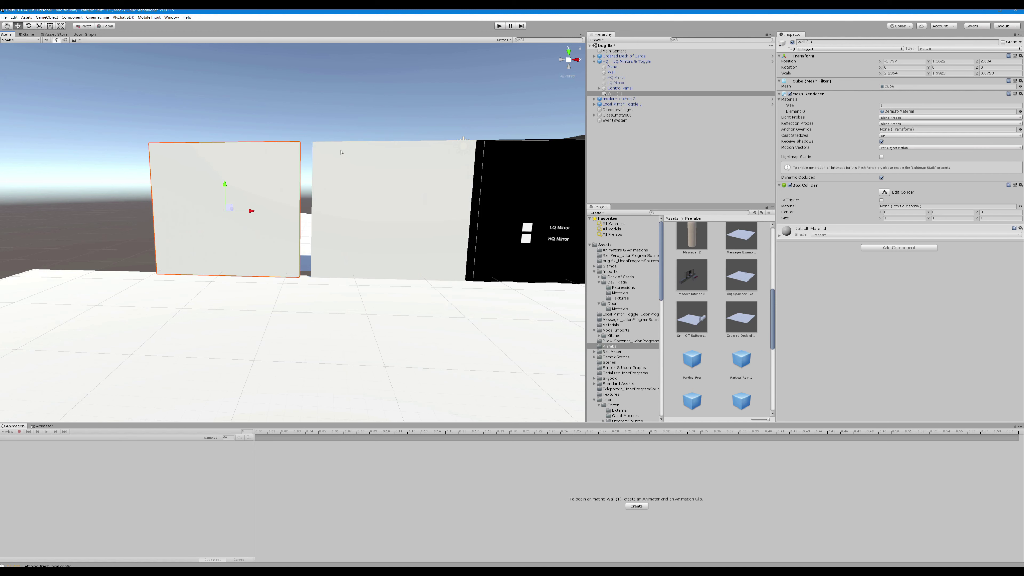
Move the duplicated wall farther from the original, to an X position of about -2.41.
key(a)
right_drag(342, 153, 344, 150)
alt+drag(344, 150, 324, 213)
key(w)
mouse_move(346, 123)
right_down()
mouse_move(340, 96)
mouse_move(352, 124)
right_up()
key(a)
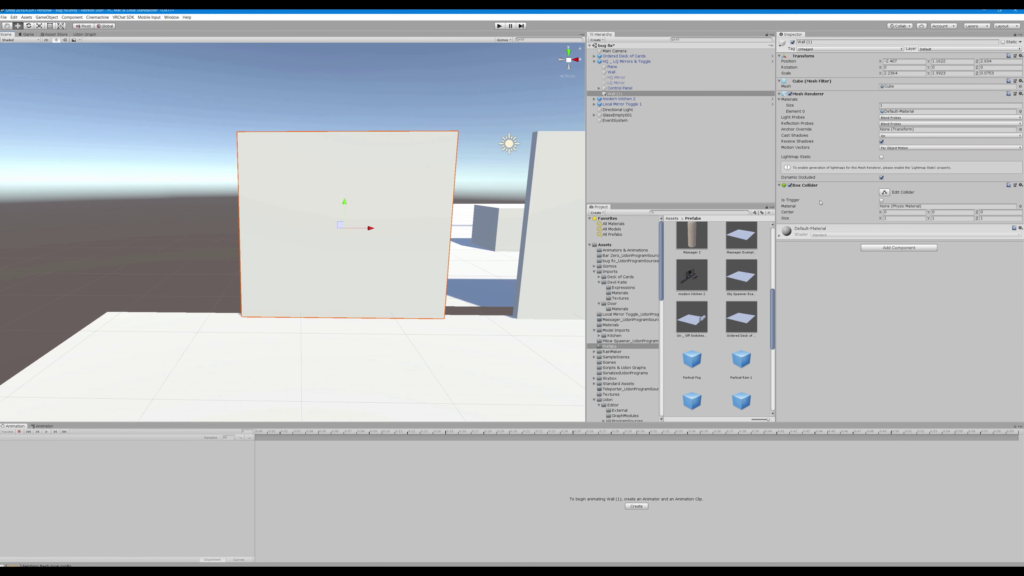
Try a Canvas component directly on the duplicated wall and remove it again.
click(875, 248)
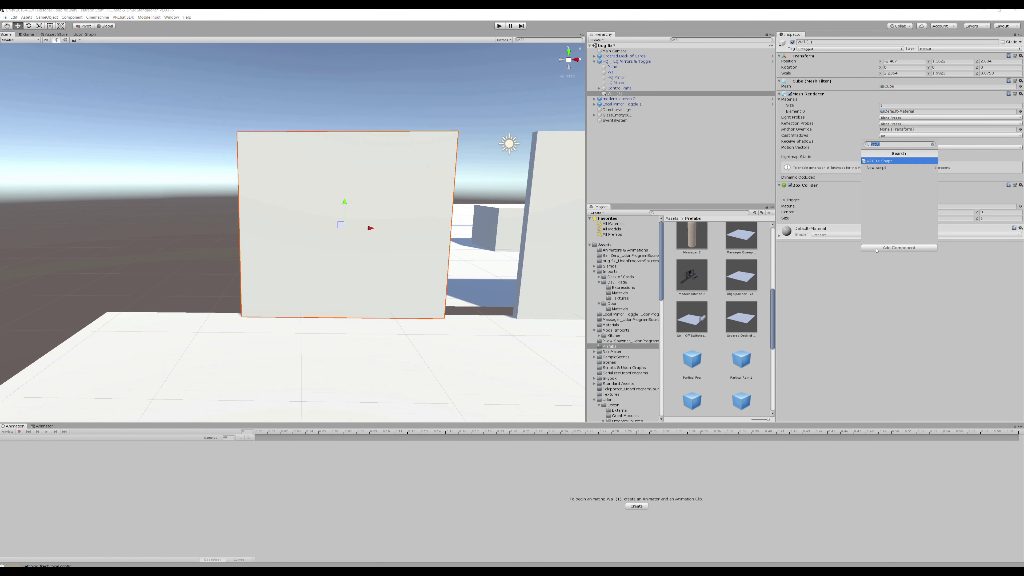
text(ca)
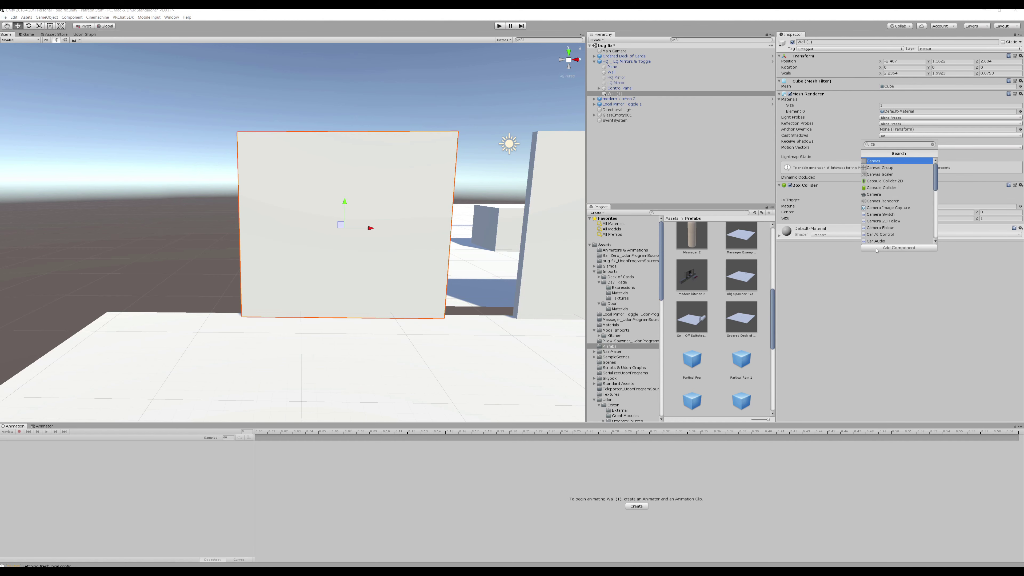
key(Return)
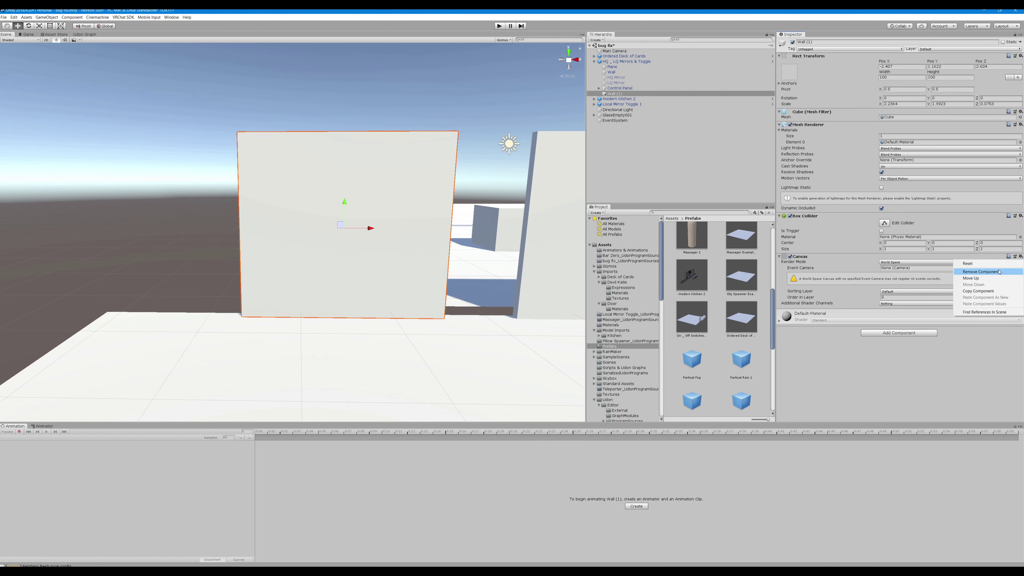
click(996, 273)
Create a UI Canvas as a child of the duplicated wall and set its render mode to World Space.
right_click(631, 93)
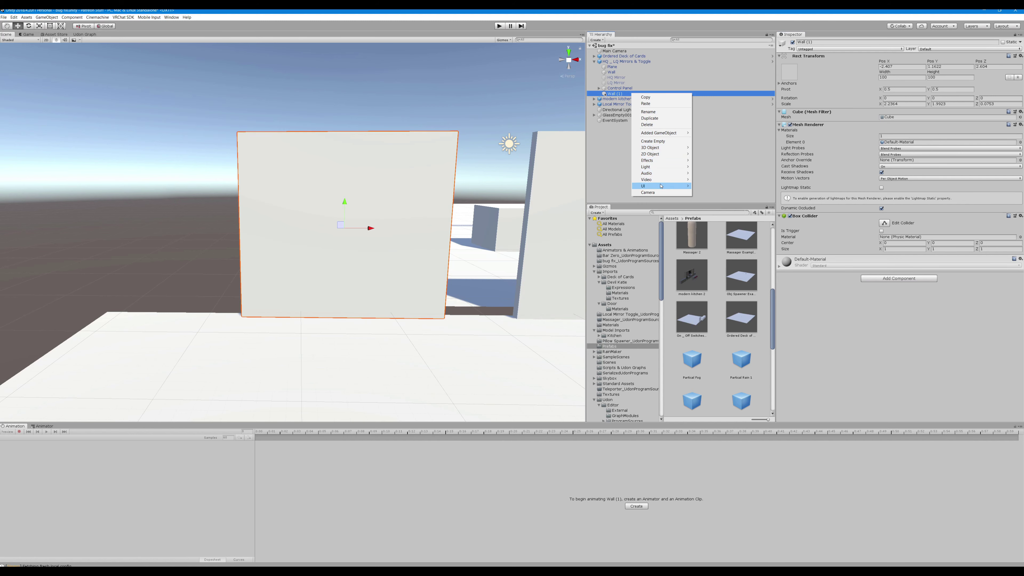
mouse_move(665, 186)
click(706, 269)
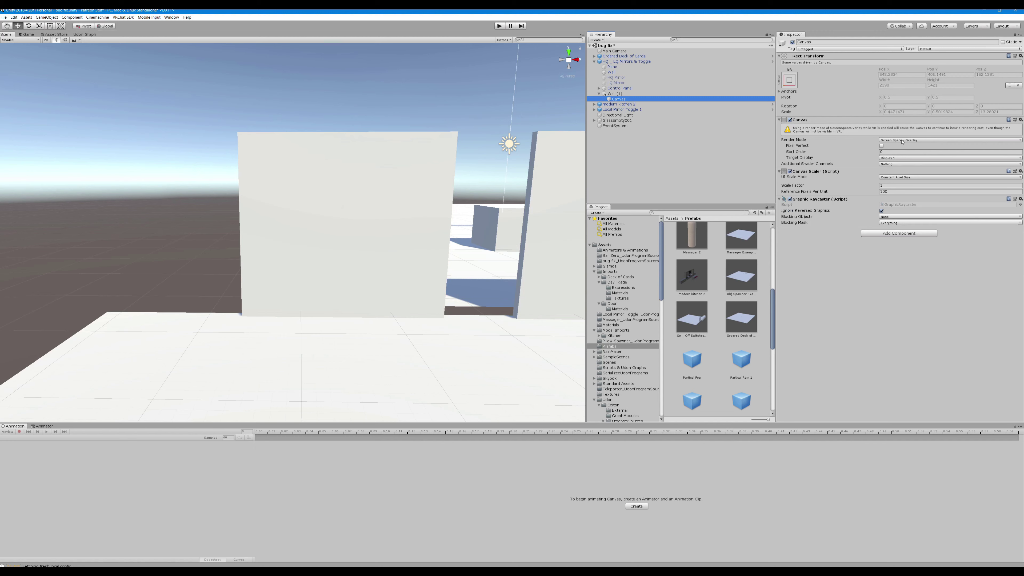
click(882, 141)
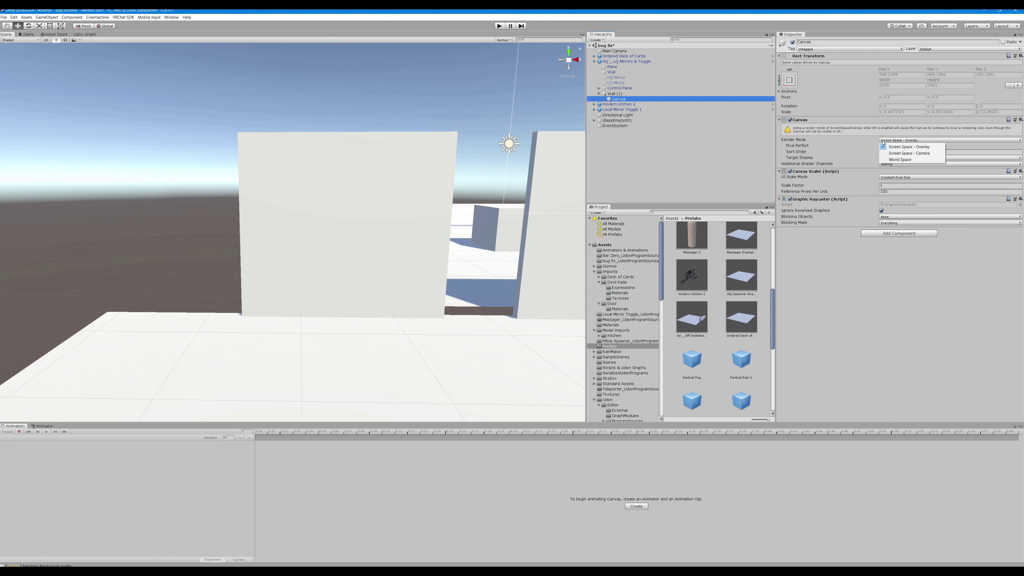
click(901, 160)
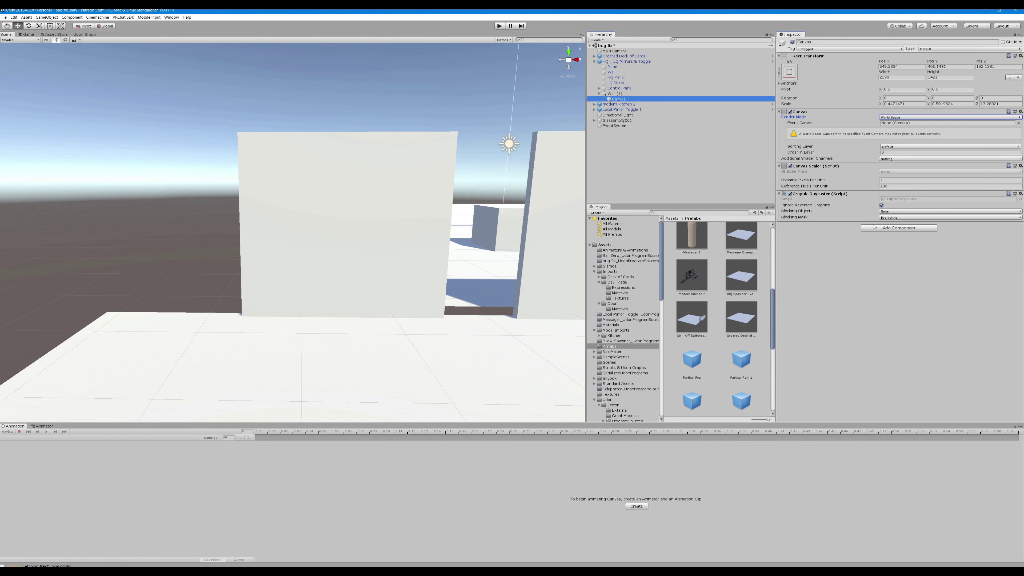
Add the VRC Ui Shape component to the new Canvas.
click(898, 228)
text(vrc)
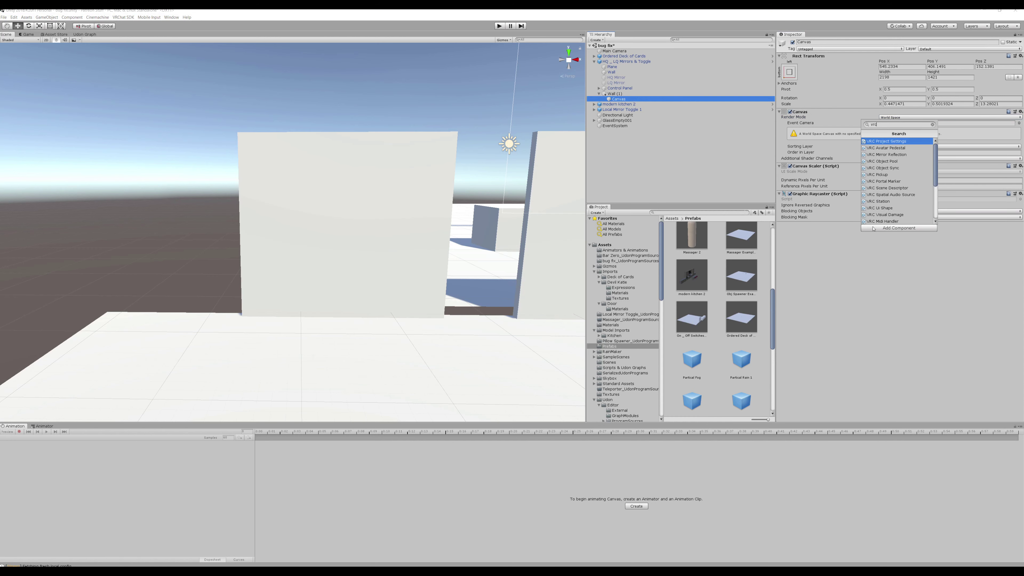
text( ui)
key(Return)
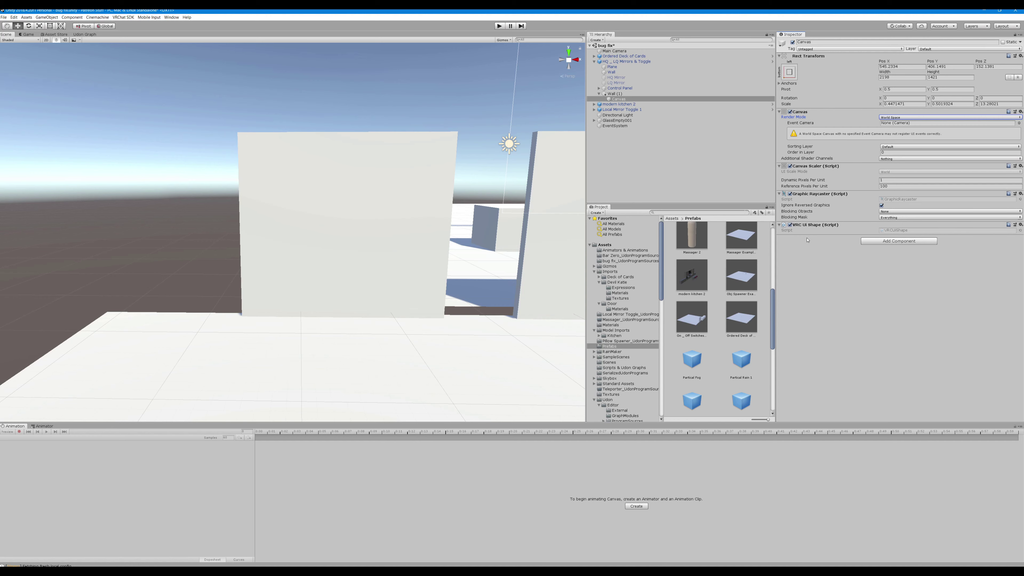
Set the Canvas position to 0 on the X, Y and Z axes.
scroll(489, 220, down, 6)
right_drag(492, 220, 474, 199)
key(d)
key(w)
key(a)
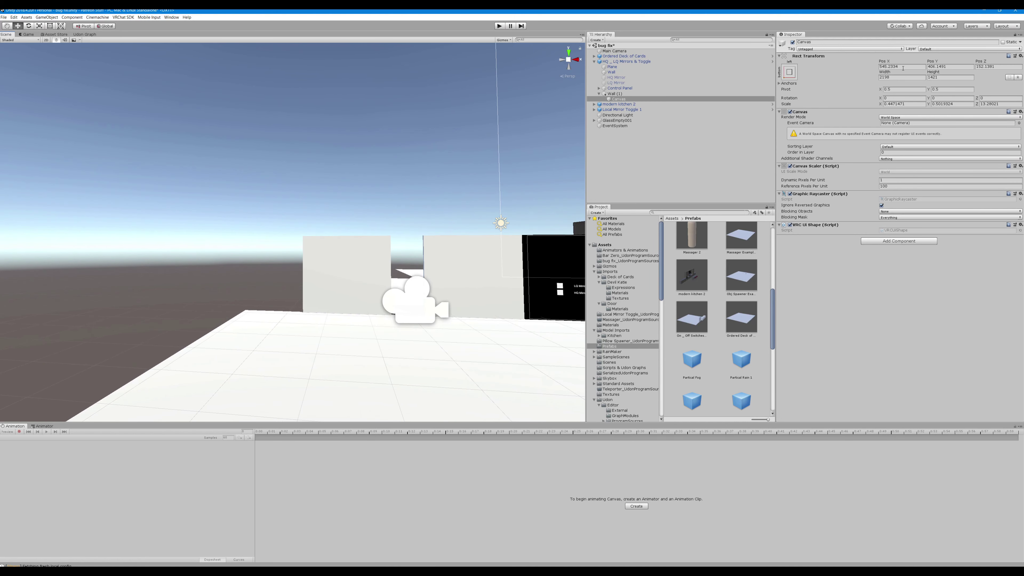
text(0)
key(Tab)
text(0)
key(Tab)
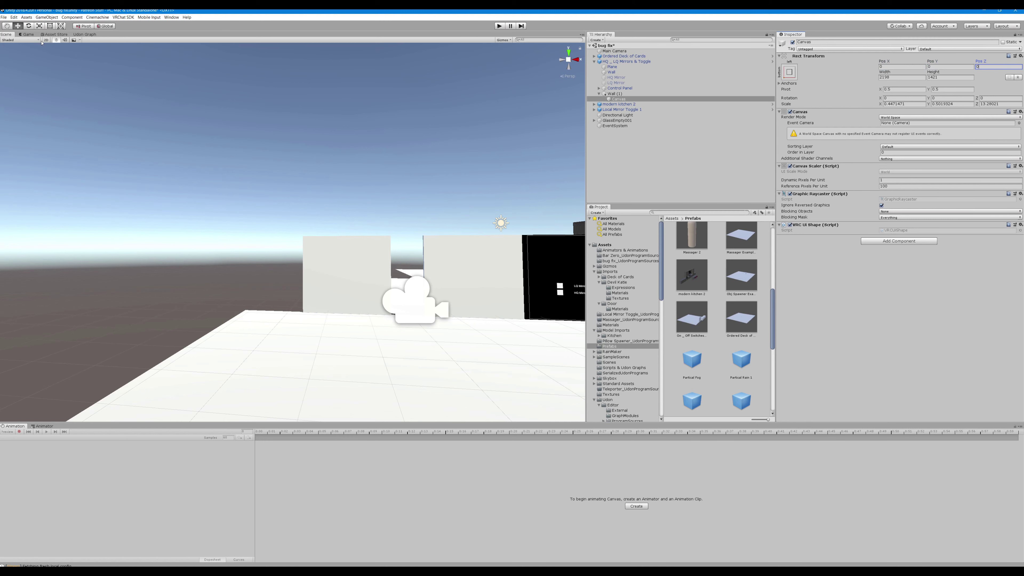
Scale the Canvas down uniformly to about 0.007 on X, 0.008 on Y and 0.21 on Z.
click(40, 26)
key(s)
right_drag(234, 140, 288, 196)
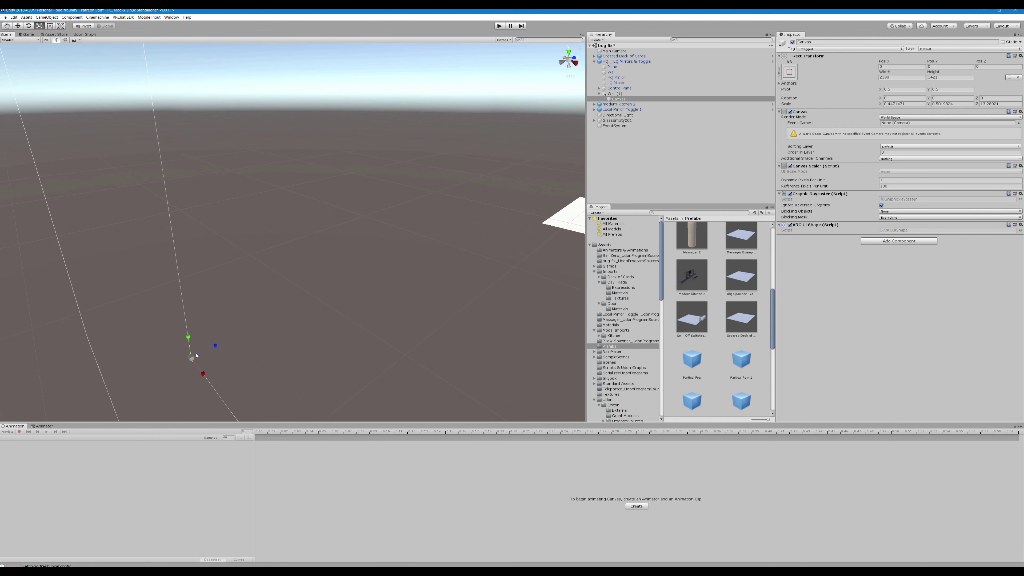
drag(190, 360, 174, 360)
right_drag(260, 282, 308, 278)
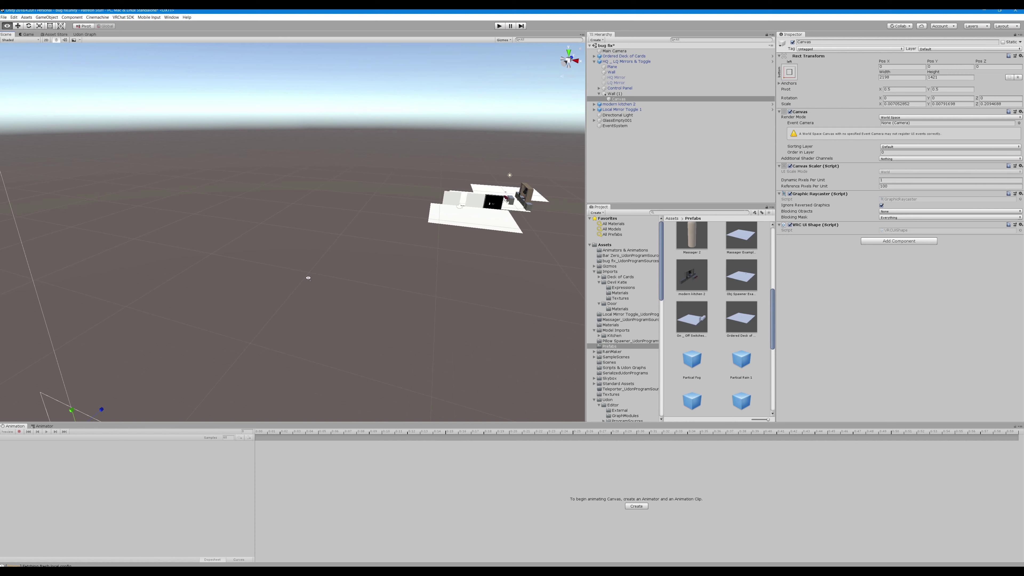
Move the shrunken Canvas along its Z axis toward the walls and clear the selection.
click(616, 94)
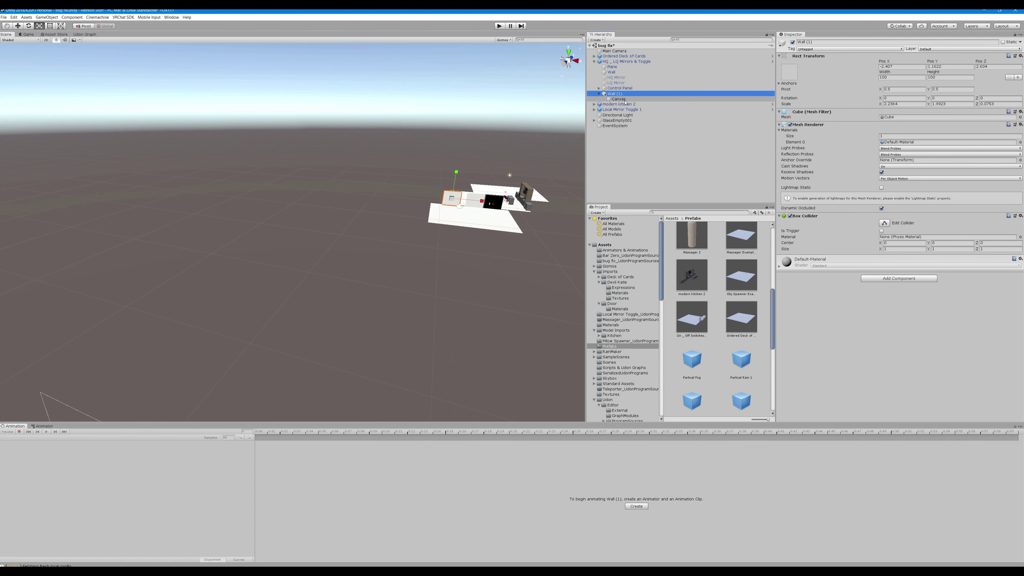
click(626, 101)
right_drag(407, 192, 339, 242)
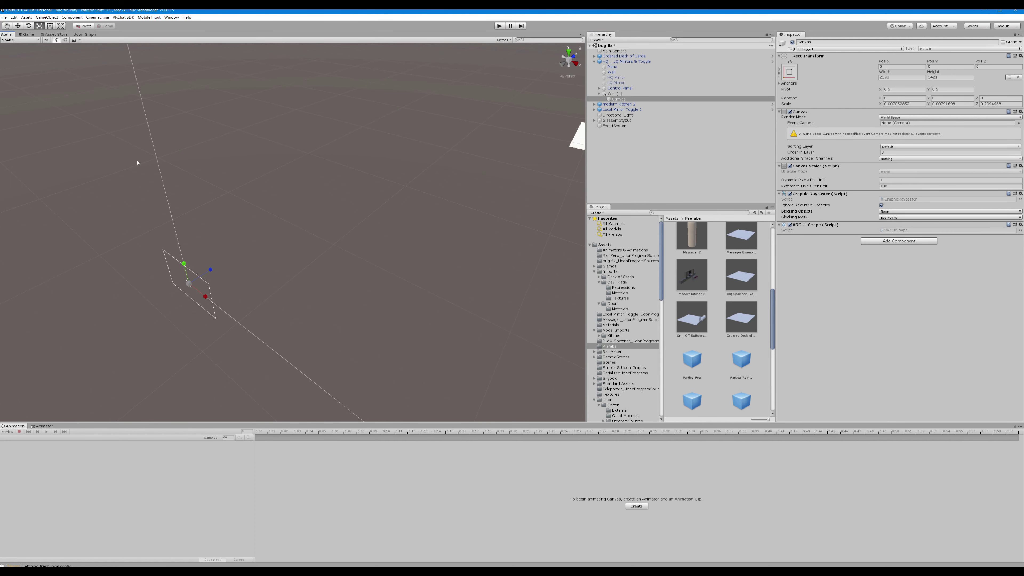
drag(207, 271, 423, 195)
right_drag(423, 195, 469, 200)
click(362, 85)
Reset the Canvas's Z position to 0 and deselect it.
click(619, 99)
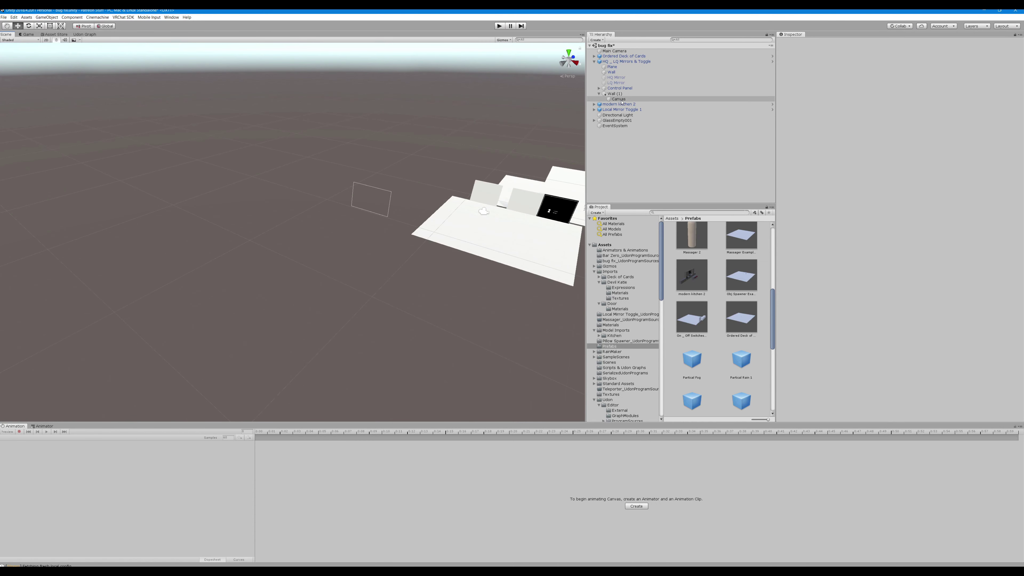
right_drag(471, 142, 294, 134)
key(w)
key(s)
key(d)
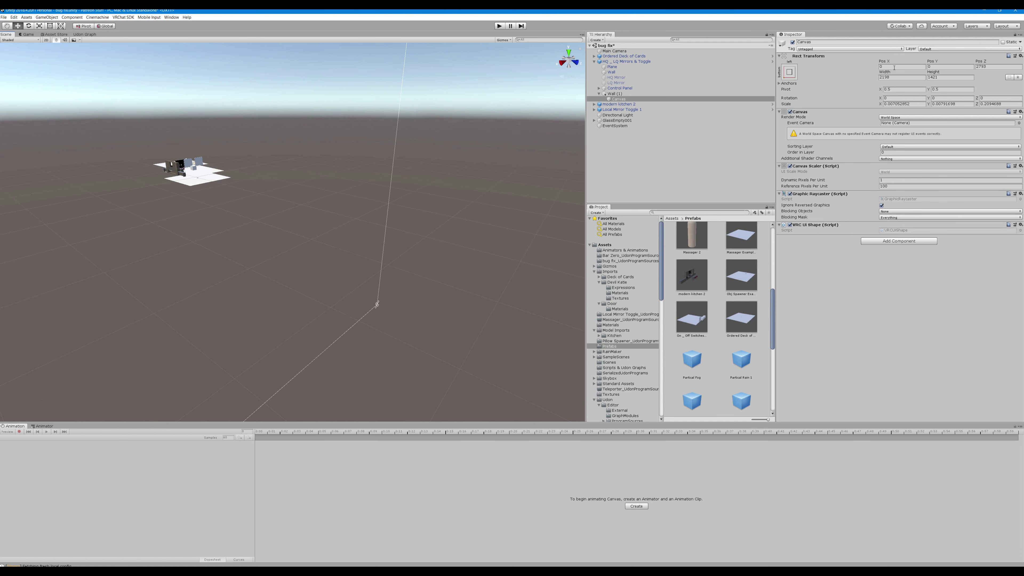
text(0)
click(451, 206)
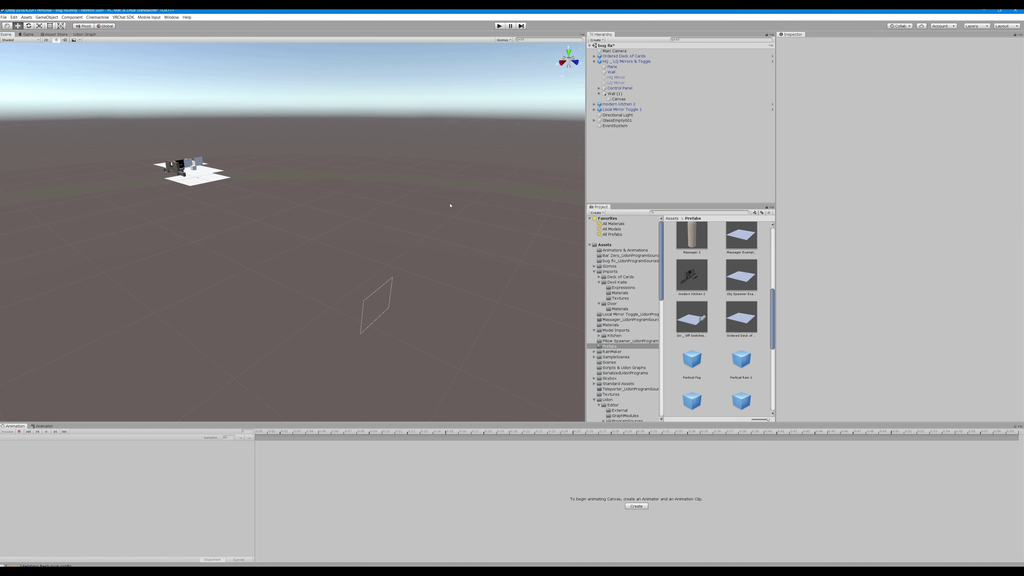
Undo the Canvas's scaling and moves, including the zeroing of its Y and Z positions.
right_drag(451, 206, 398, 198)
click(619, 99)
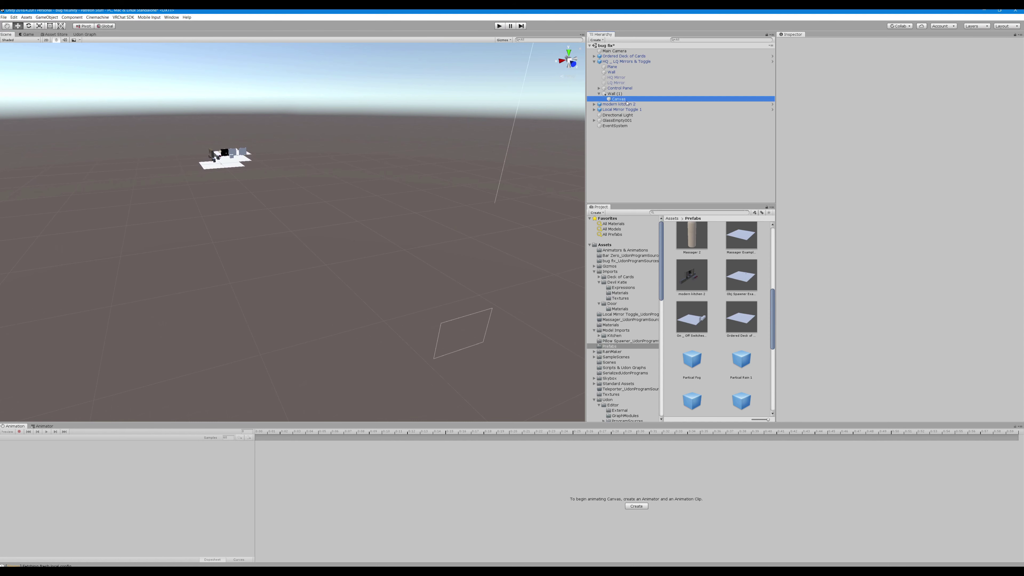
key(ctrl+z)
key(ctrl+z)
key(ctrl+z)
key(ctrl+z)
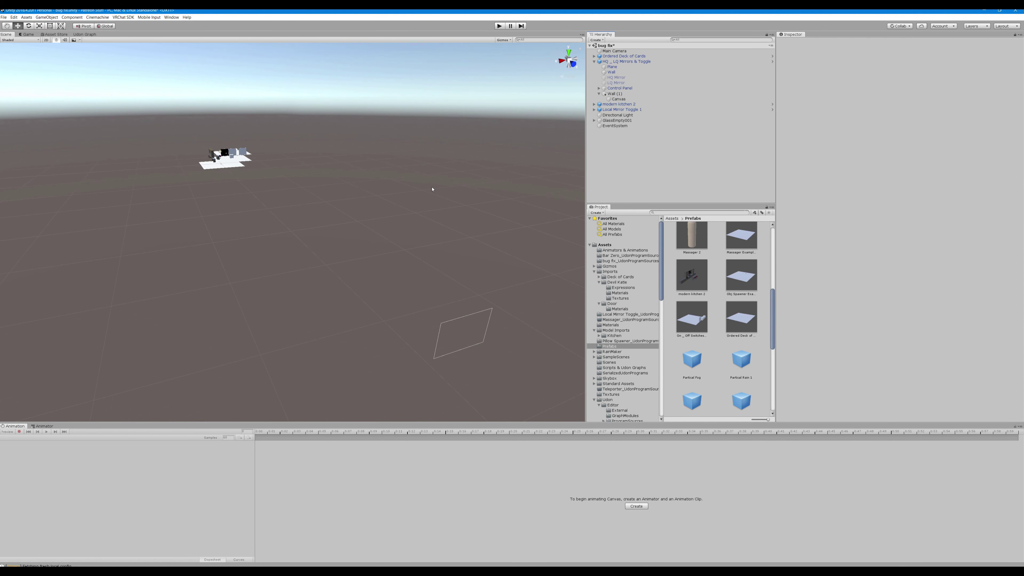
right_drag(432, 189, 430, 169)
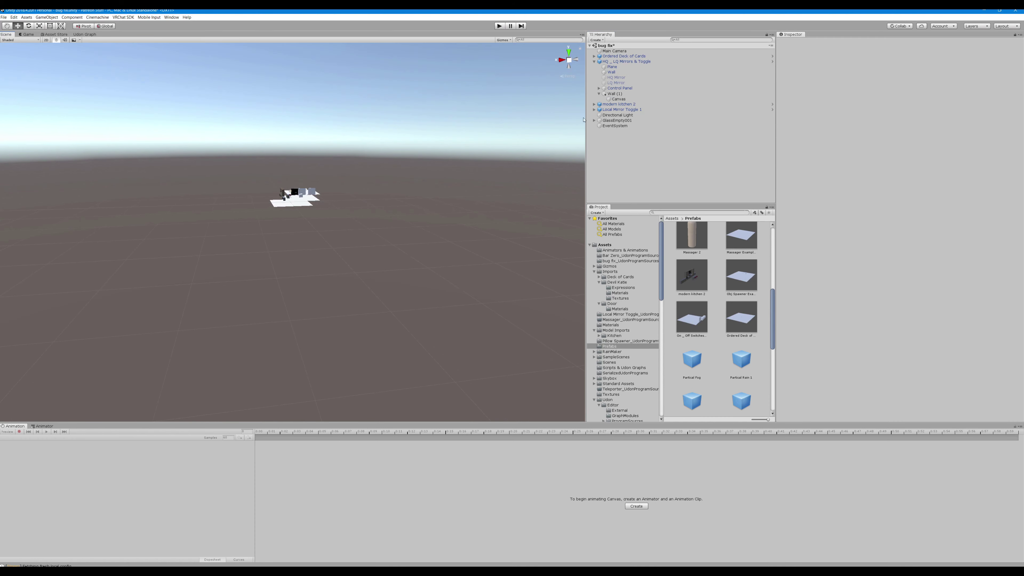
click(638, 99)
click(987, 66)
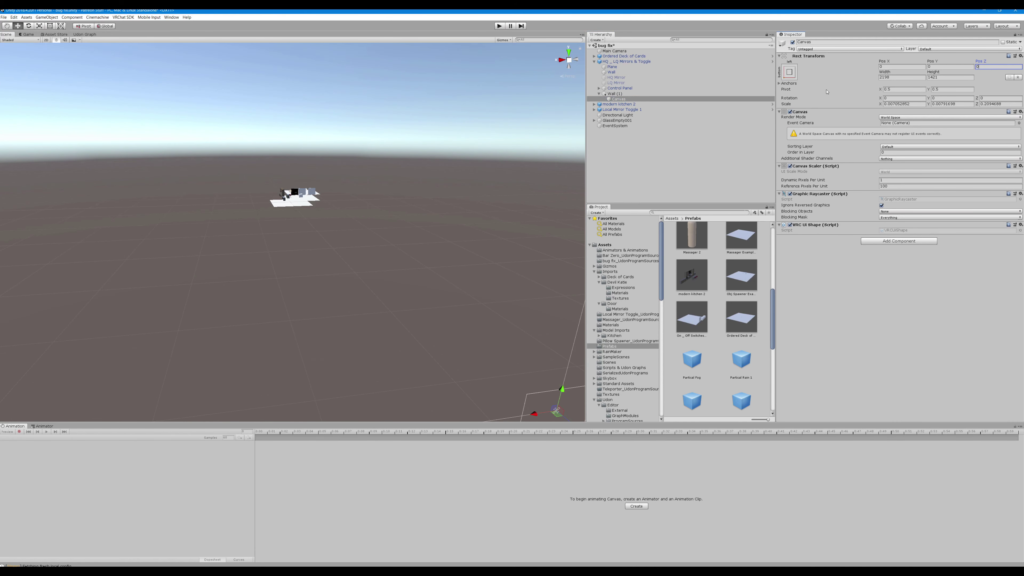
key(ctrl+z)
key(ctrl+z)
key(ctrl+z)
key(ctrl+z)
key(ctrl+z)
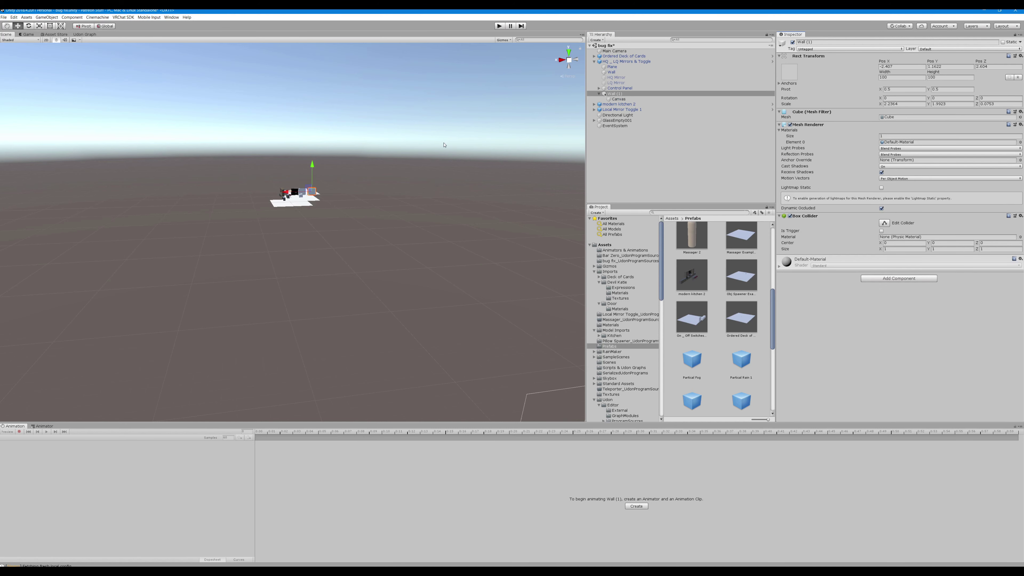
key(ctrl+z)
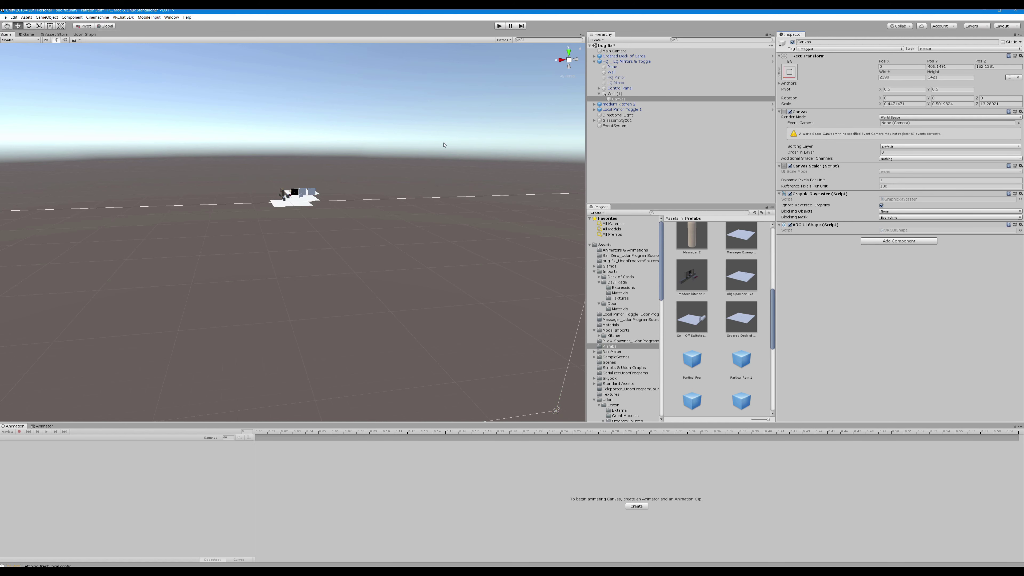
Delete the Canvas from under the duplicated wall.
right_drag(444, 145, 401, 101)
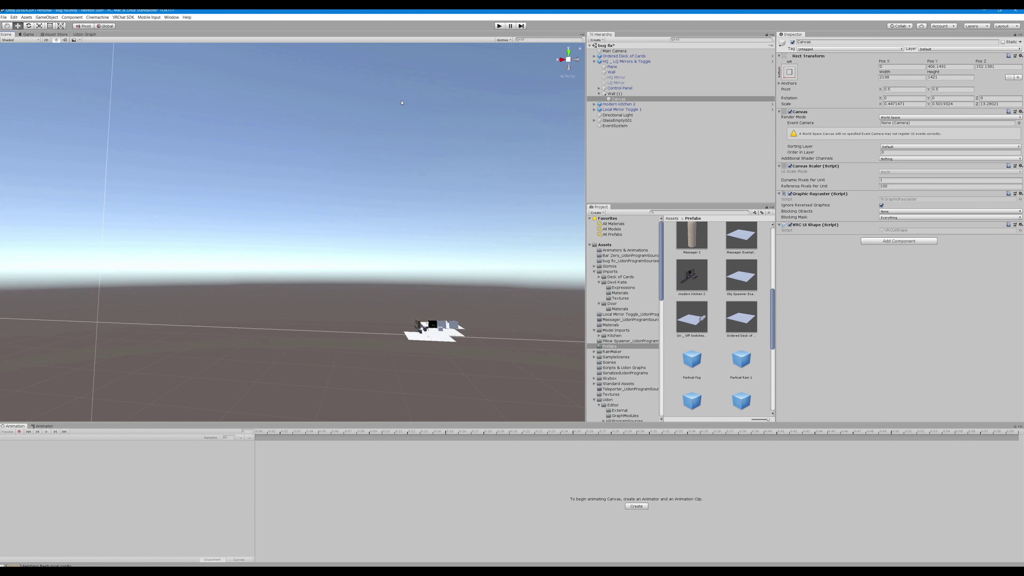
right_drag(360, 136, 293, 150)
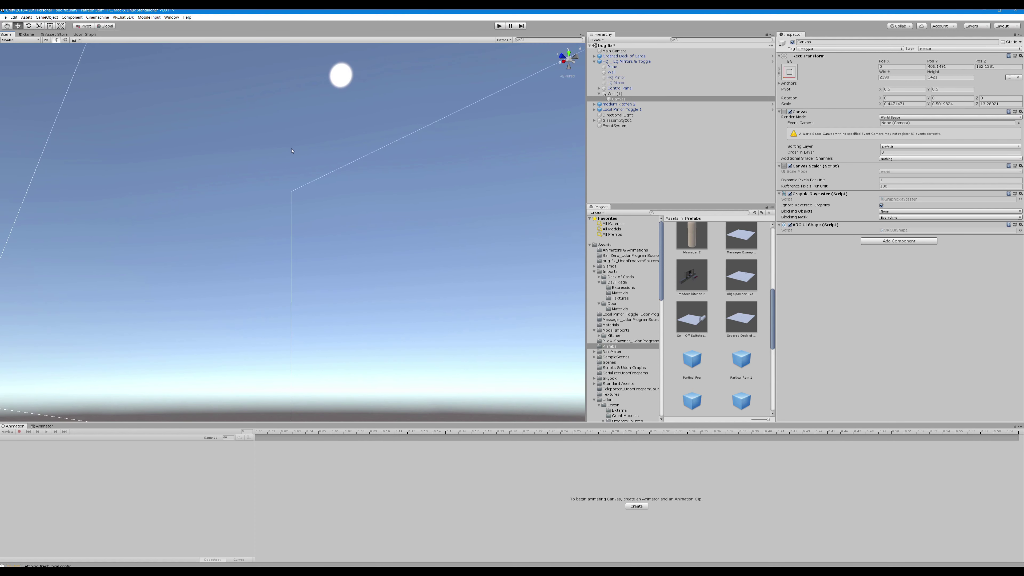
click(300, 196)
key(f)
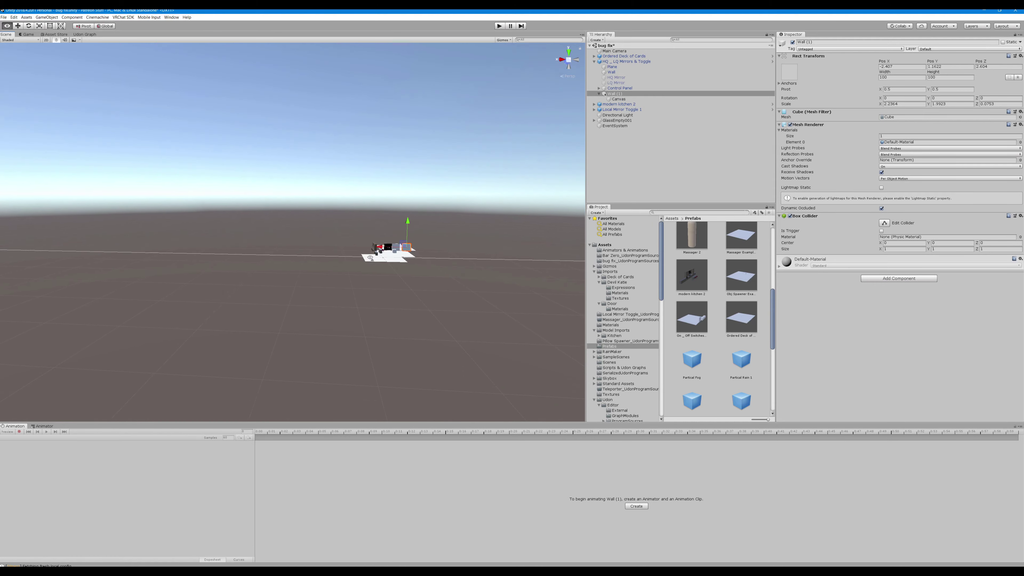
click(618, 99)
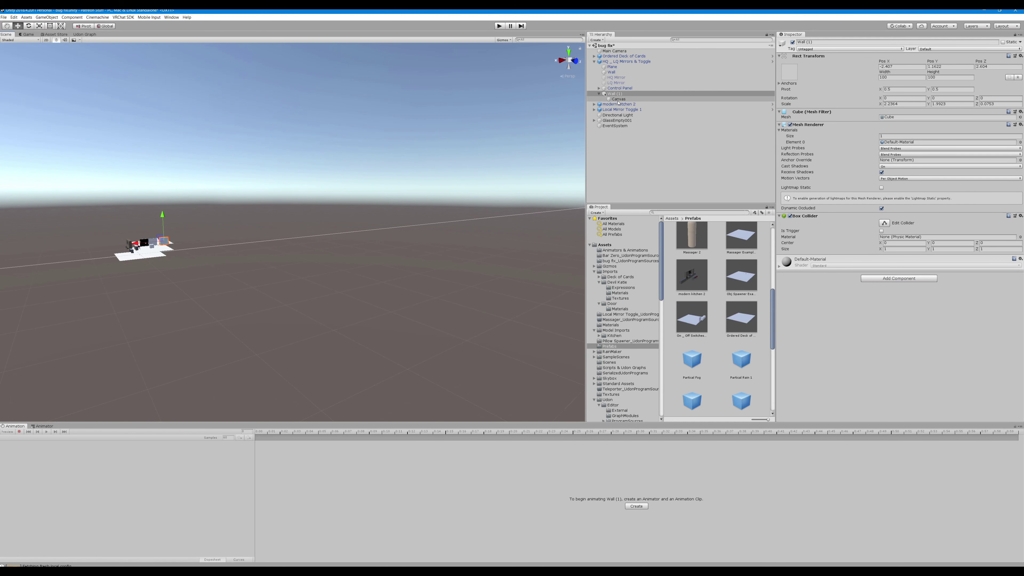
key(Delete)
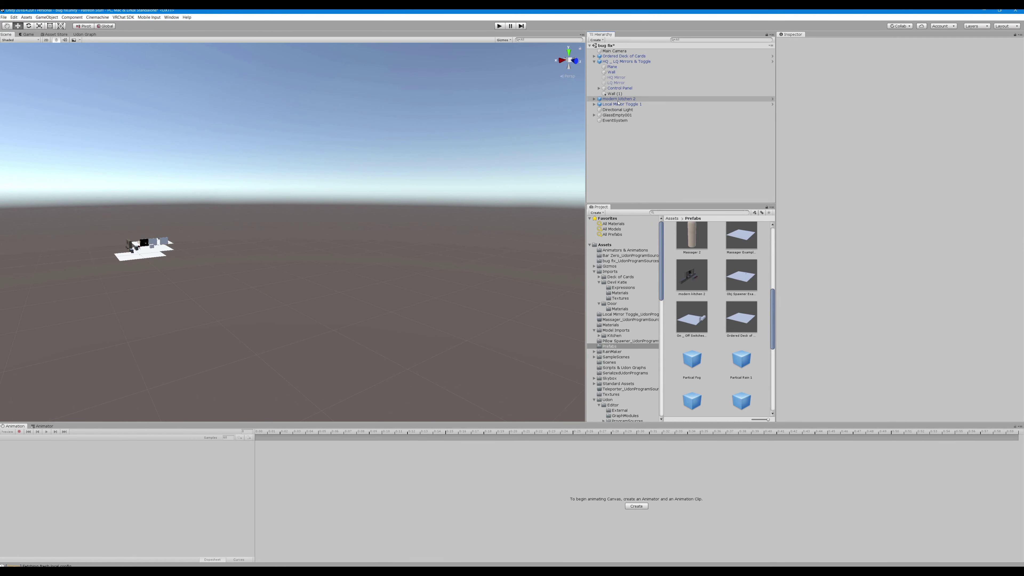
Add a new UI Canvas as a child of the duplicated wall, Wall (1).
click(617, 93)
right_drag(460, 138, 58, 146)
key(w)
key(f)
key(w)
key(d)
key(s)
right_click(614, 96)
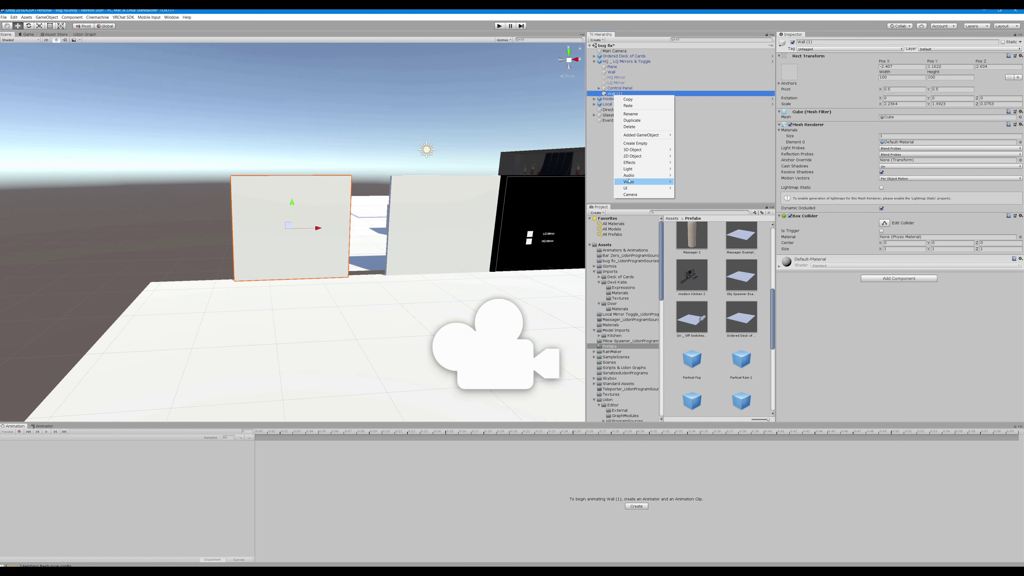
mouse_move(634, 188)
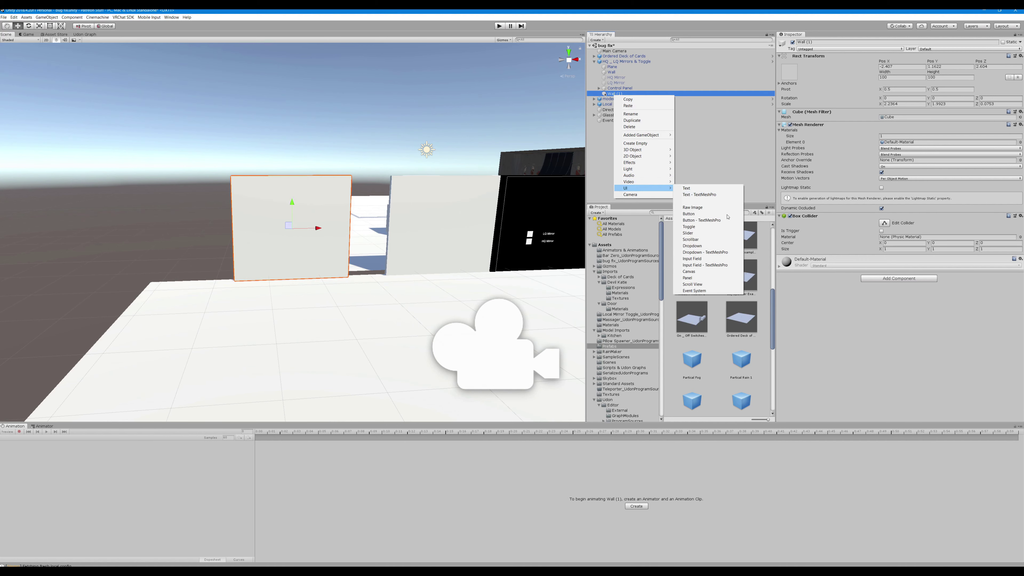
click(693, 274)
Set the new Canvas's render mode to World Space.
right_drag(441, 240, 584, 167)
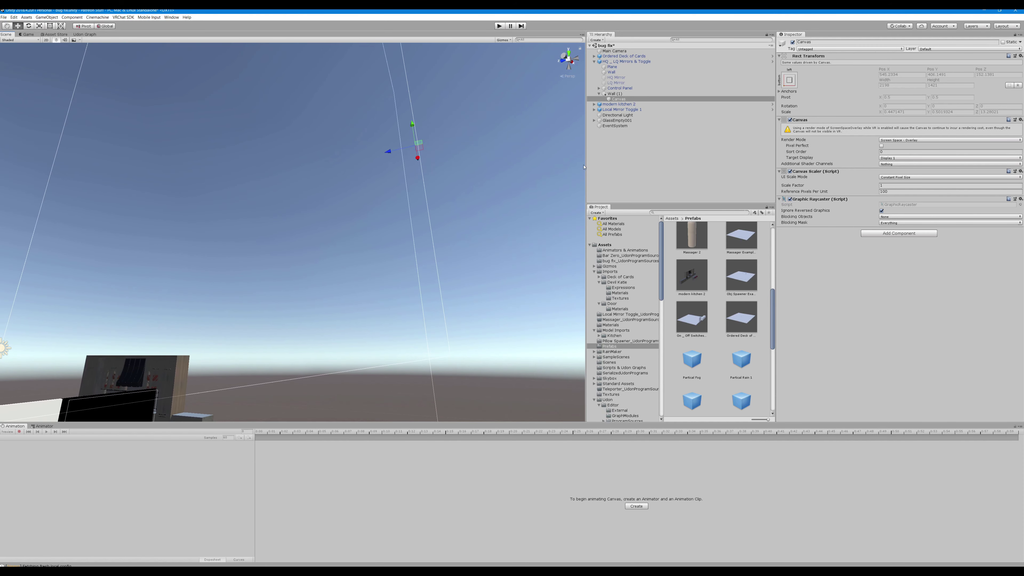
click(890, 140)
click(897, 159)
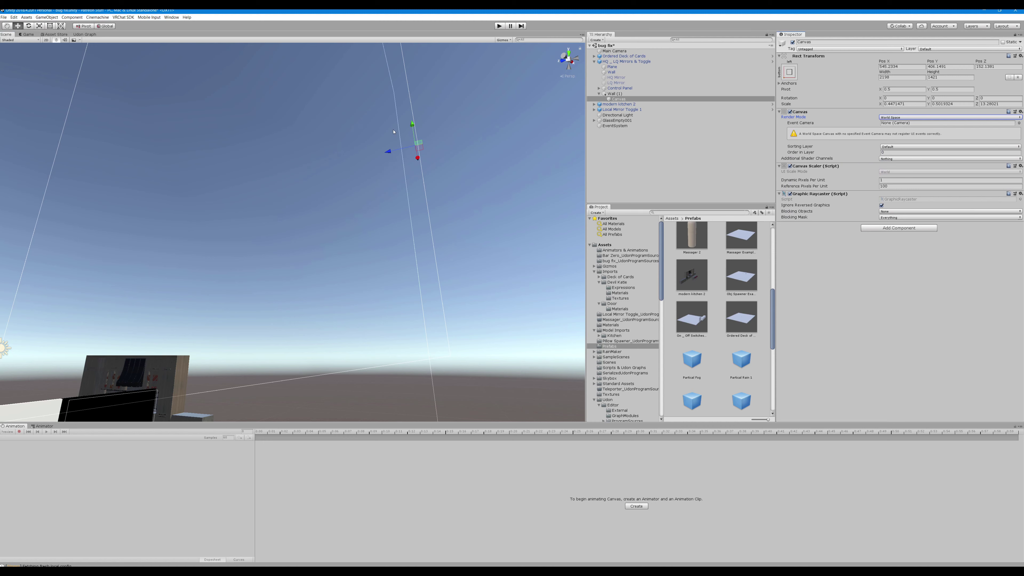
Scale the Canvas down uniformly and set its X, Y and Z positions to 0.
key(s)
right_drag(393, 132, 343, 140)
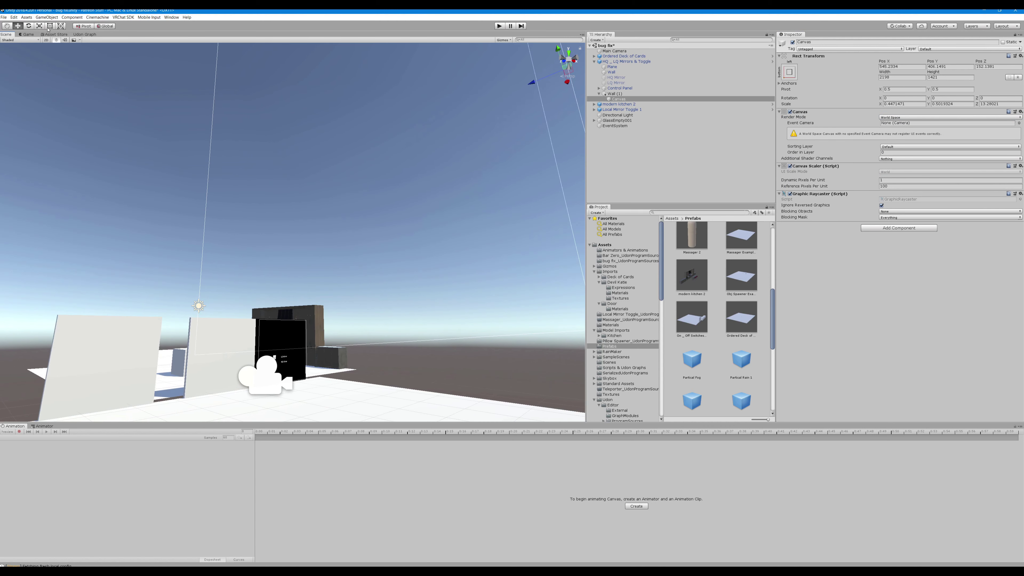
right_drag(500, 125, 512, 110)
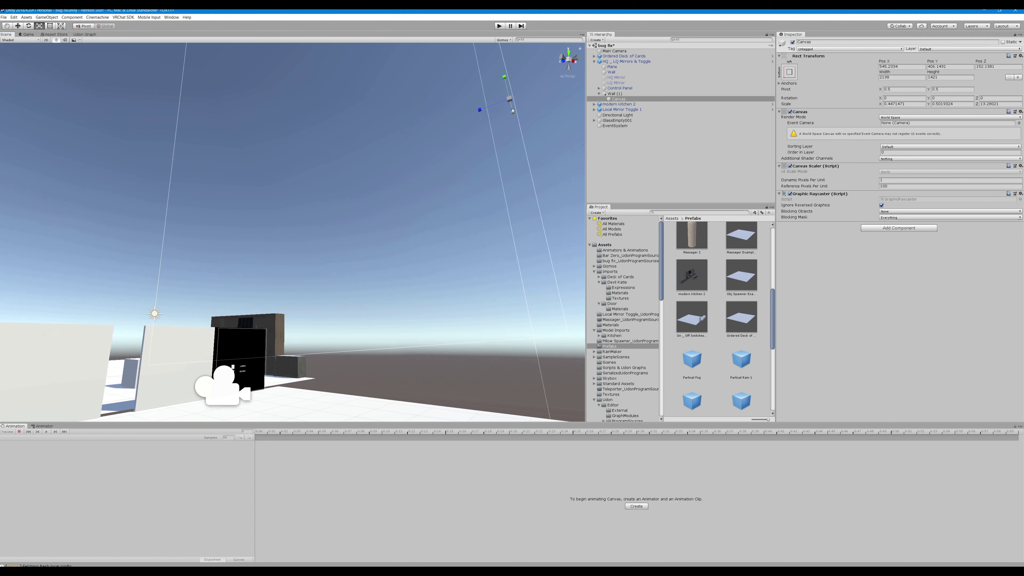
drag(513, 99, 489, 103)
right_drag(498, 118, 627, 117)
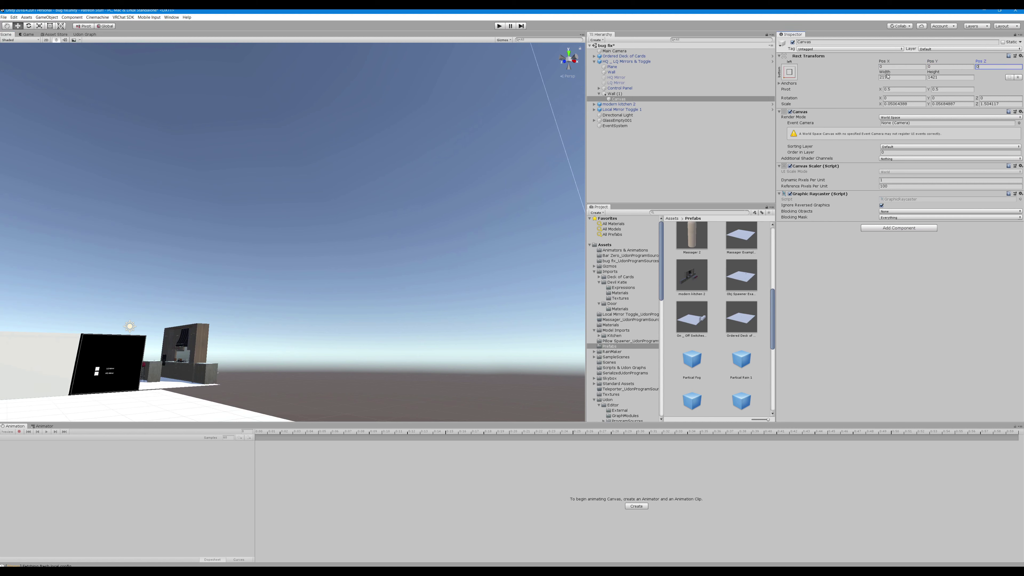
Raise the Canvas along its Y axis to about 54.4, near the height of the walls.
right_drag(426, 167, 543, 197)
key(w)
key(a)
key(s)
key(f)
key(w)
key(a)
drag(474, 291, 485, 44)
right_drag(485, 44, 427, 125)
drag(403, 212, 412, 100)
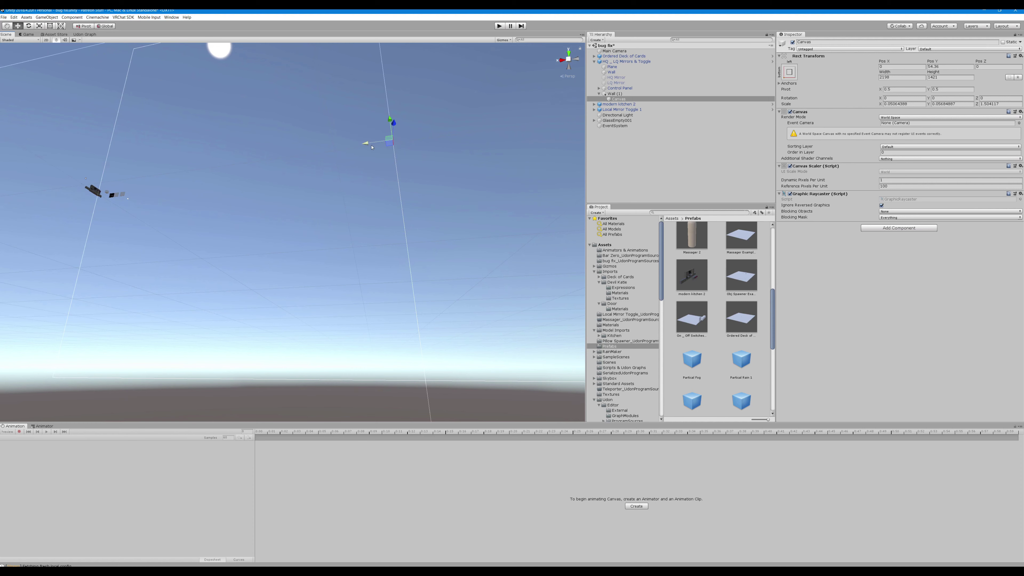
Shrink the Canvas to an X scale of about 0.0039 and move it near the walls at X 50, Y 49.1.
drag(365, 144, 58, 182)
key(r)
drag(133, 180, 100, 179)
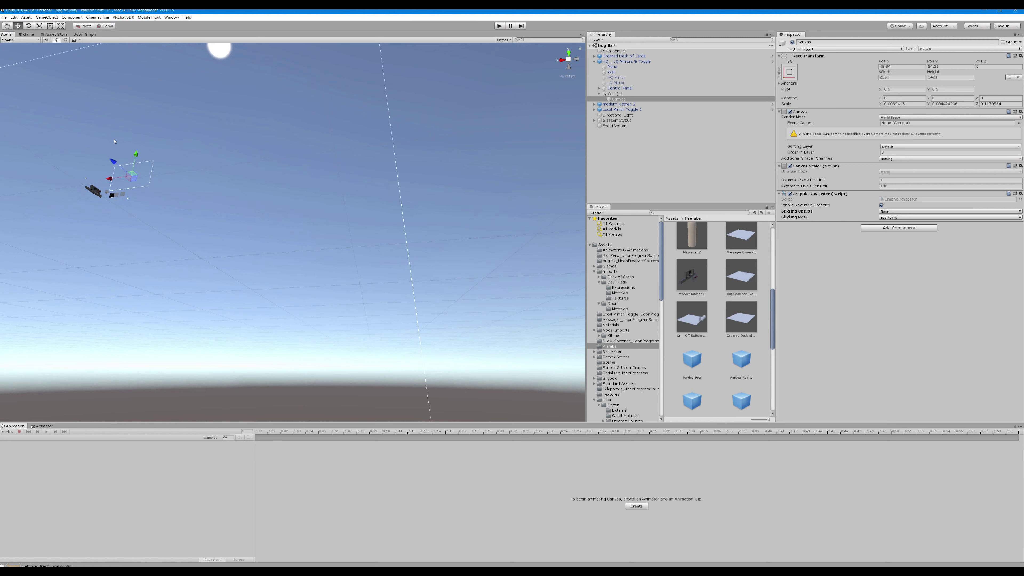
drag(135, 156, 103, 200)
Shrink the Canvas to an X scale of about 0.00075 and raise it over Wall (1) to about Y 49.9.
right_drag(385, 183, 307, 149)
scroll(304, 164, up, 10)
scroll(307, 149, up, 4)
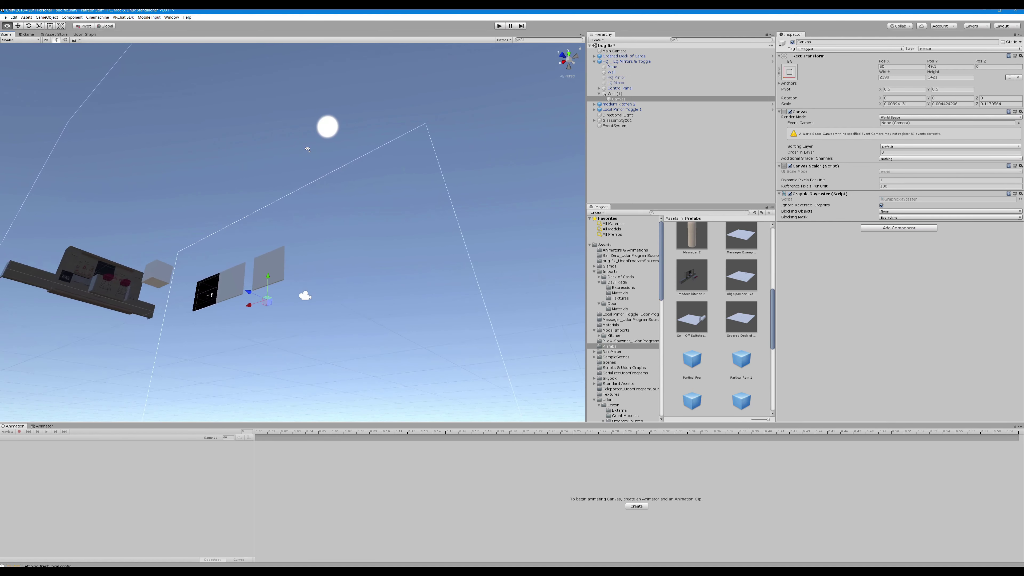
alt+drag(307, 149, 36, 213)
scroll(34, 203, up, 3)
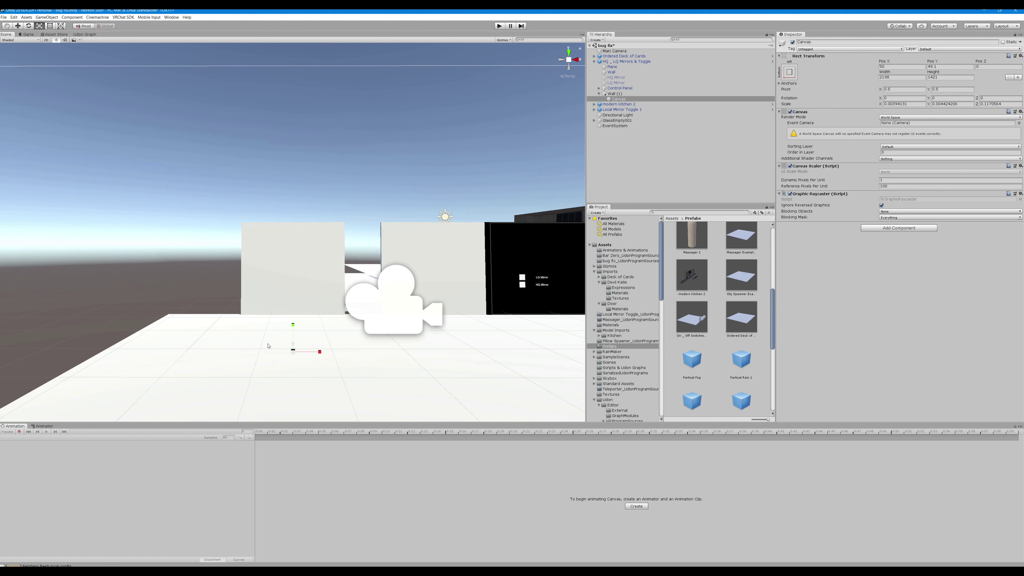
drag(295, 351, 270, 351)
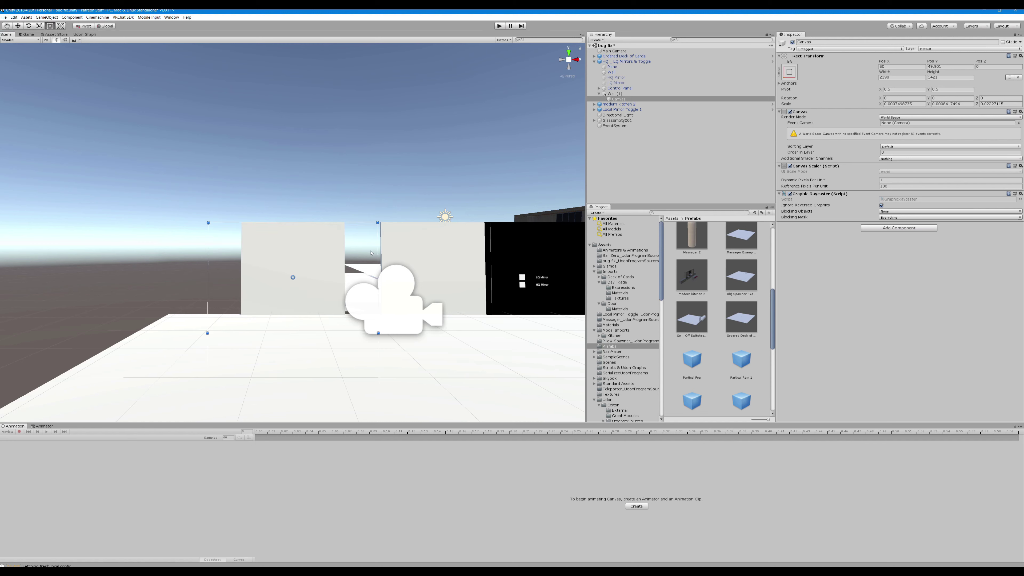
Narrow the Canvas to the wall's width, about 1353, and move it to about Z -0.51 just off the wall's front face.
drag(350, 247, 345, 248)
drag(208, 261, 242, 262)
right_drag(313, 193, 206, 214)
key(w)
key(d)
alt+drag(205, 215, 203, 216)
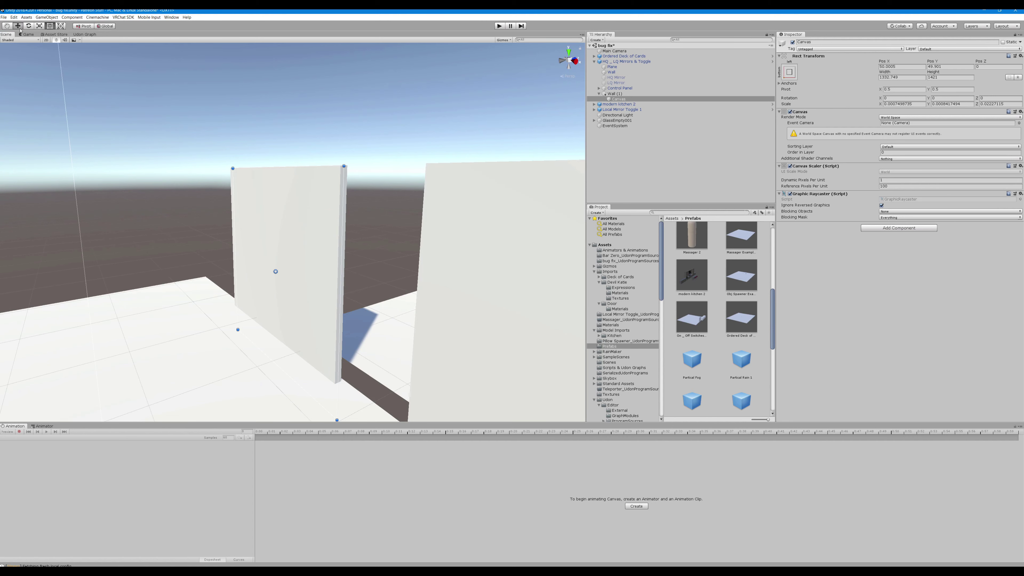
key(w)
drag(293, 268, 459, 161)
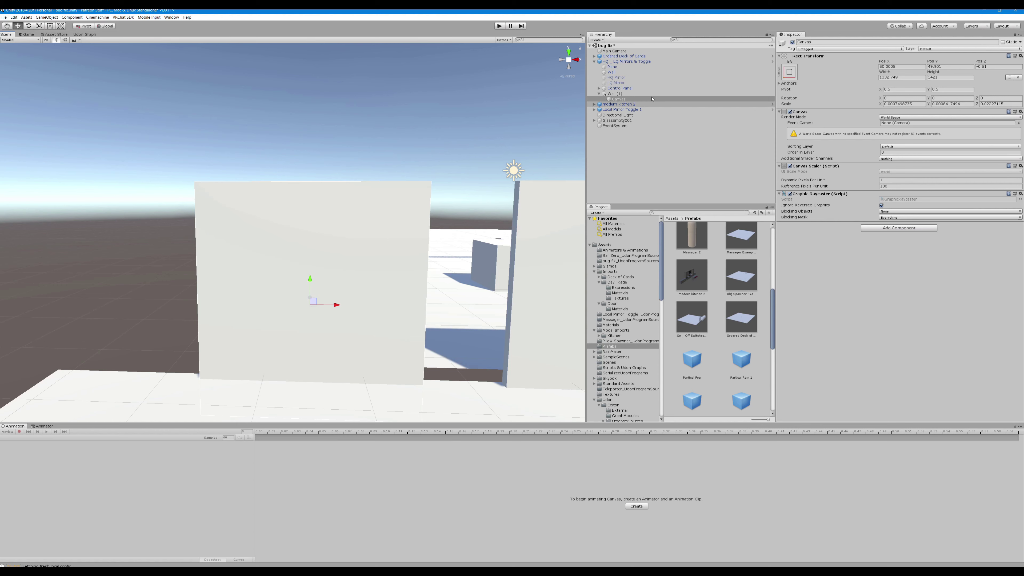
Add a UI Button as a child of the Canvas on Wall (1).
right_click(630, 100)
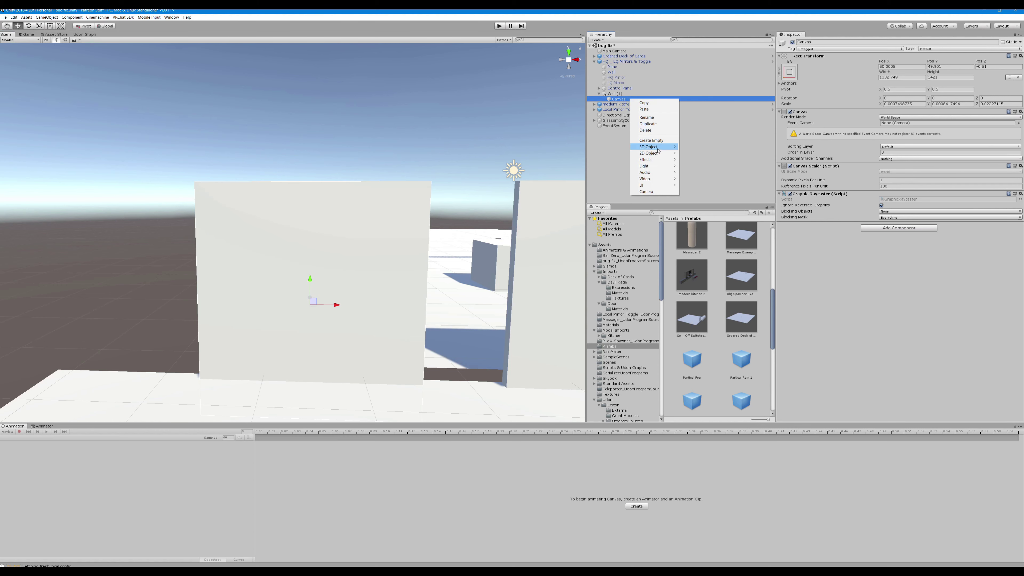
mouse_move(655, 186)
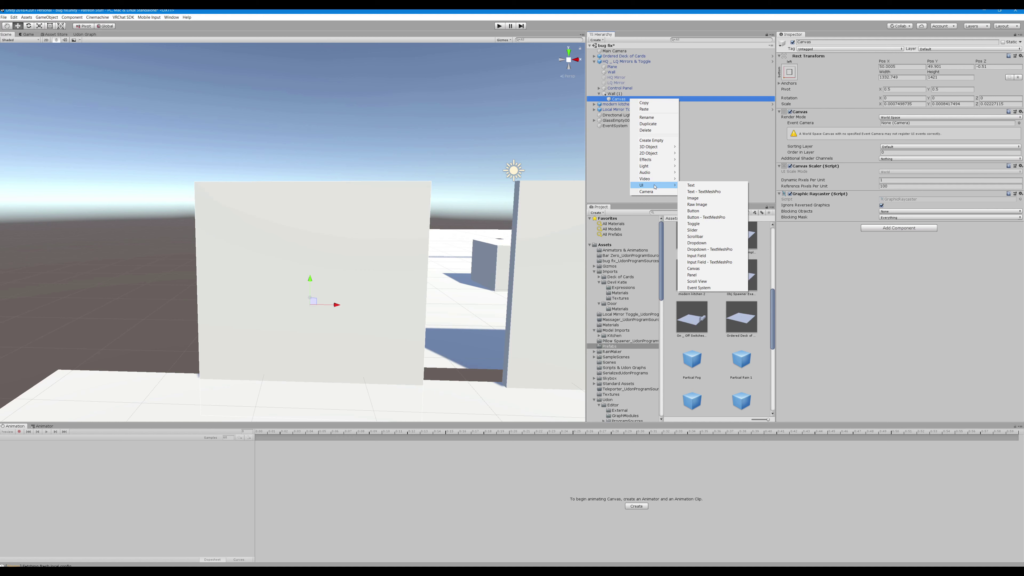
click(710, 212)
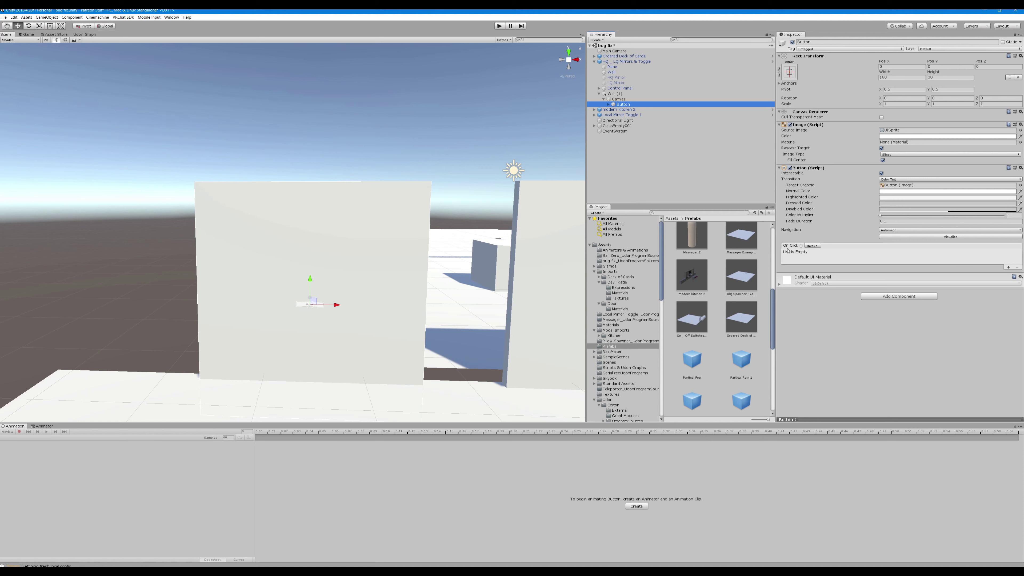
Add an On Click entry to the Button that calls GameObject.SetActive on the LQ Mirror with its checkbox enabled.
click(811, 248)
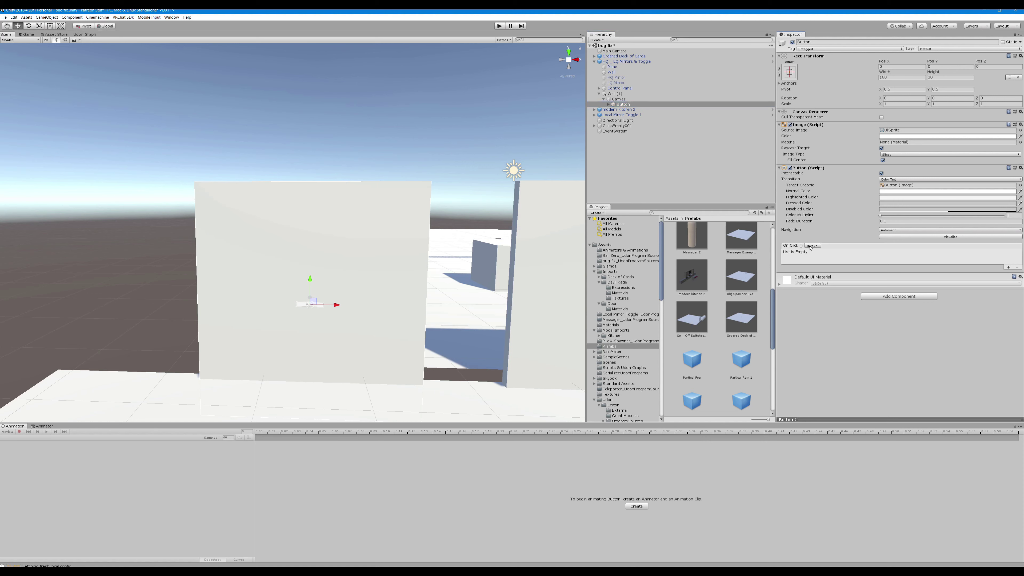
click(1008, 267)
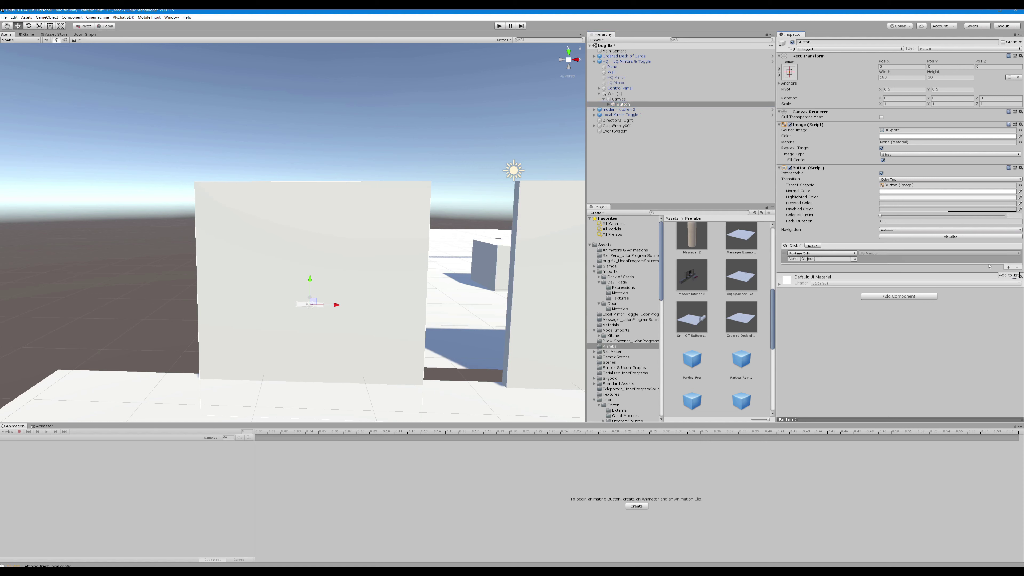
key(s)
right_drag(562, 197, 568, 194)
key(w)
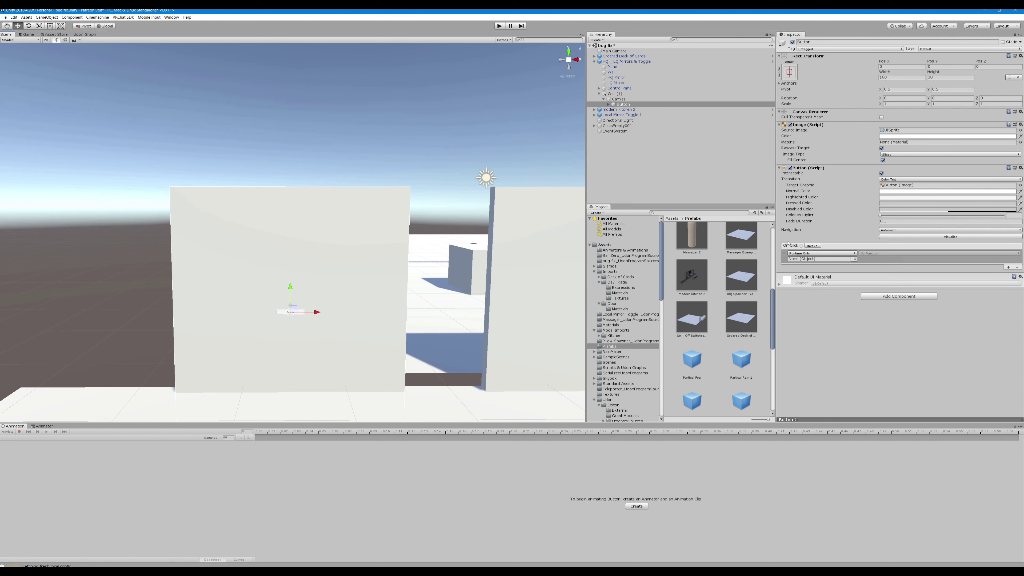
drag(623, 82, 809, 260)
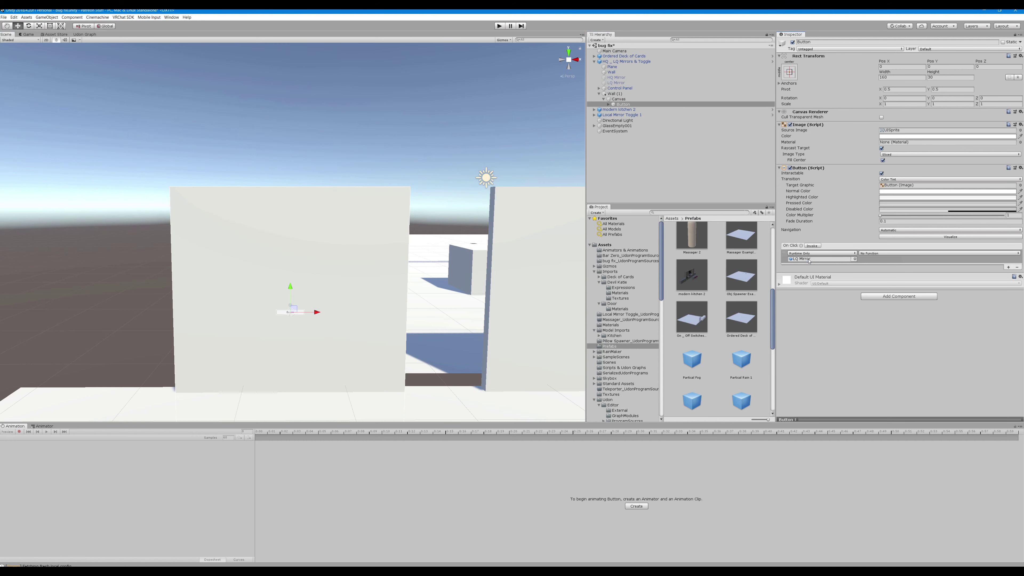
click(871, 257)
mouse_move(880, 268)
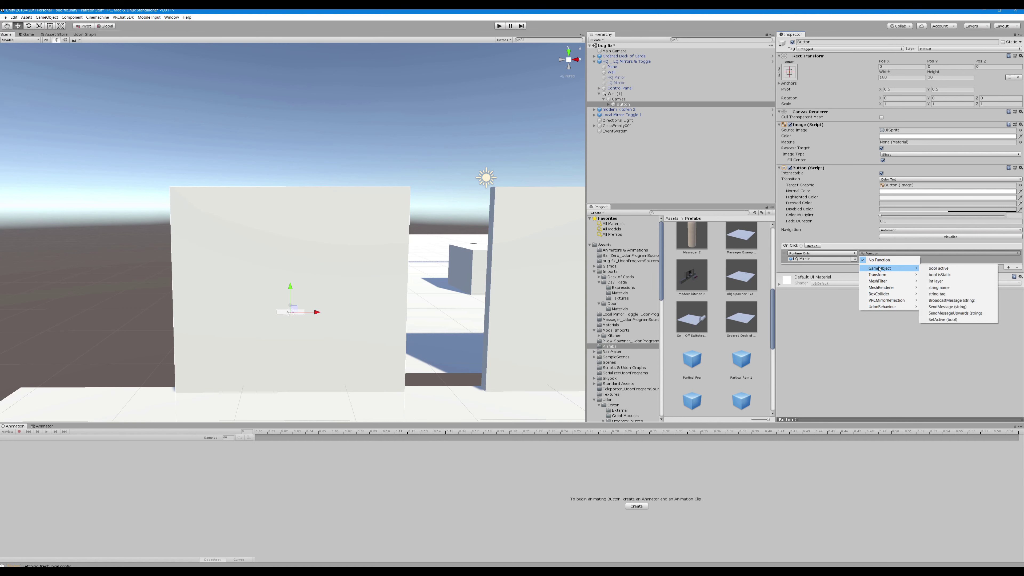
click(947, 319)
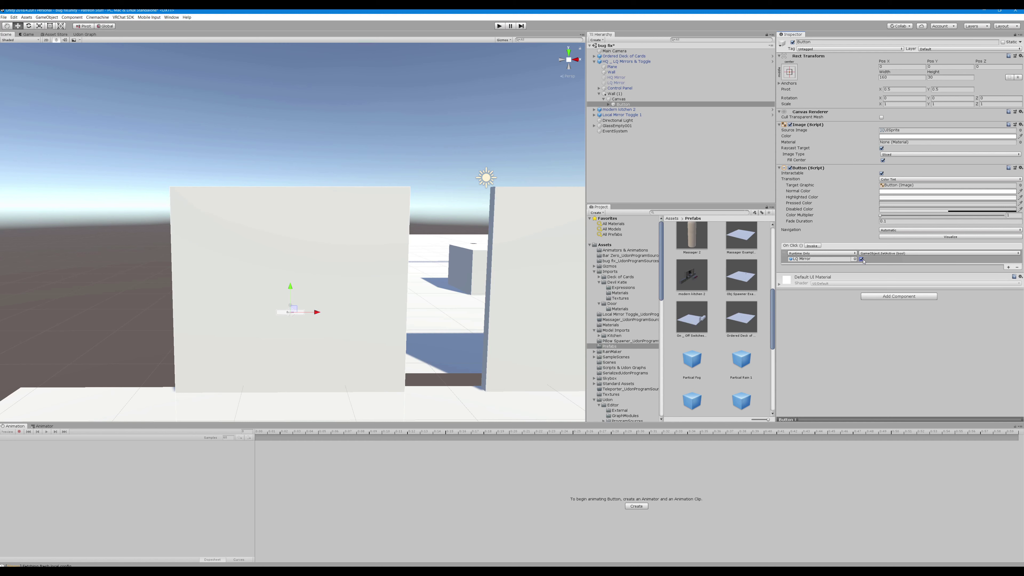
Change the Button's label text to "LQ Mirror On" and reselect the Button.
click(609, 104)
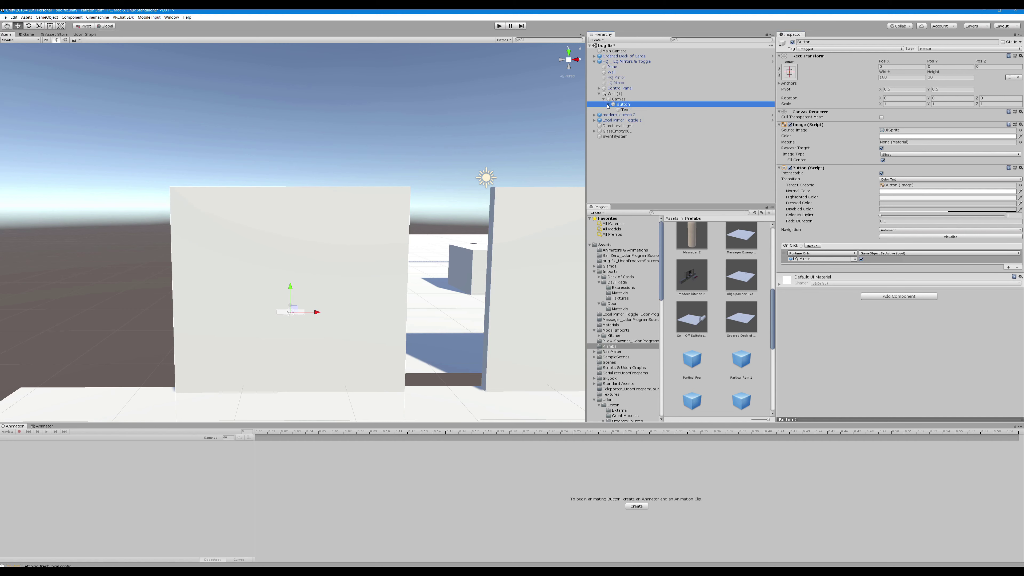
click(626, 111)
click(821, 137)
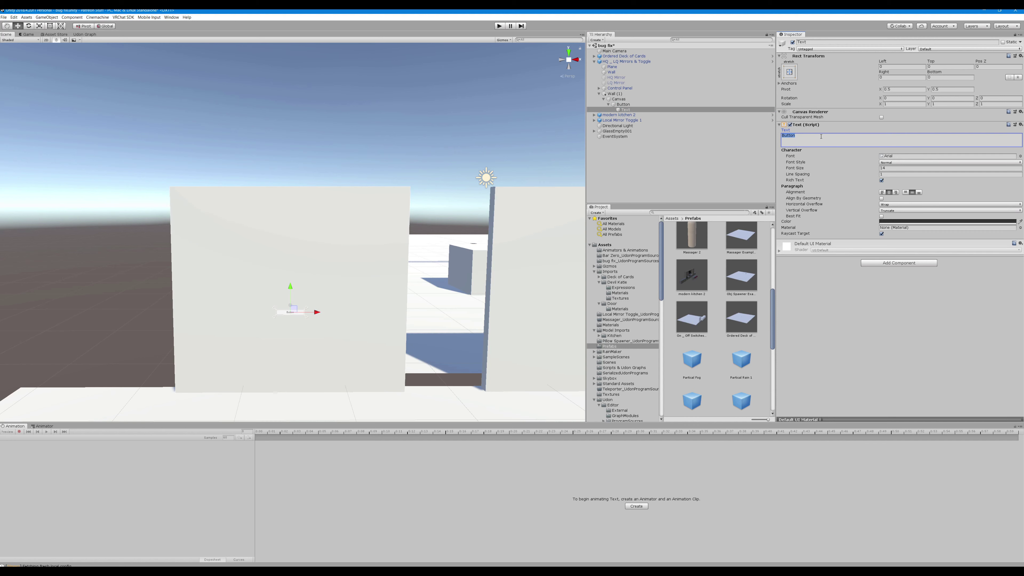
text(LQ Mirror On)
click(623, 104)
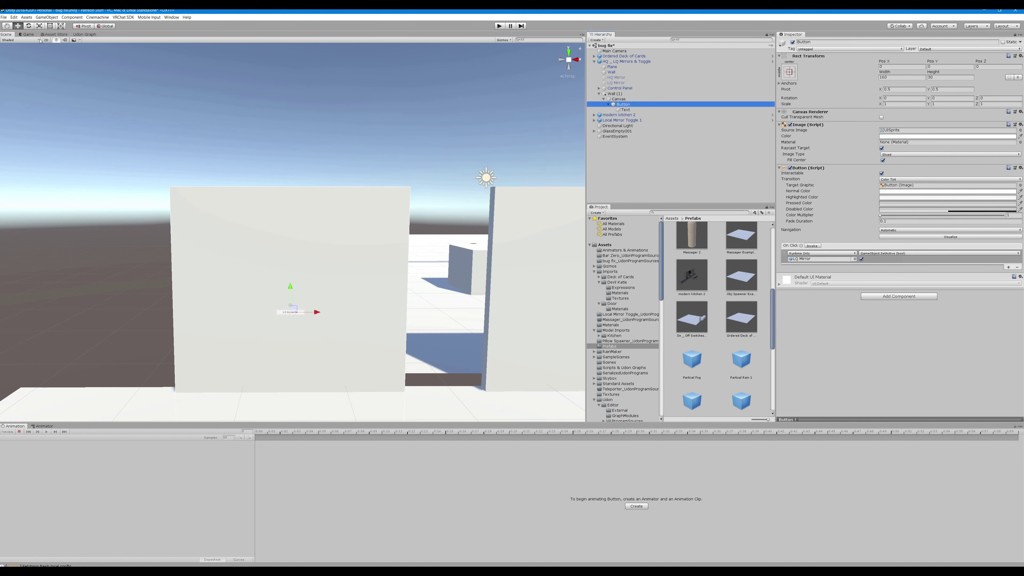